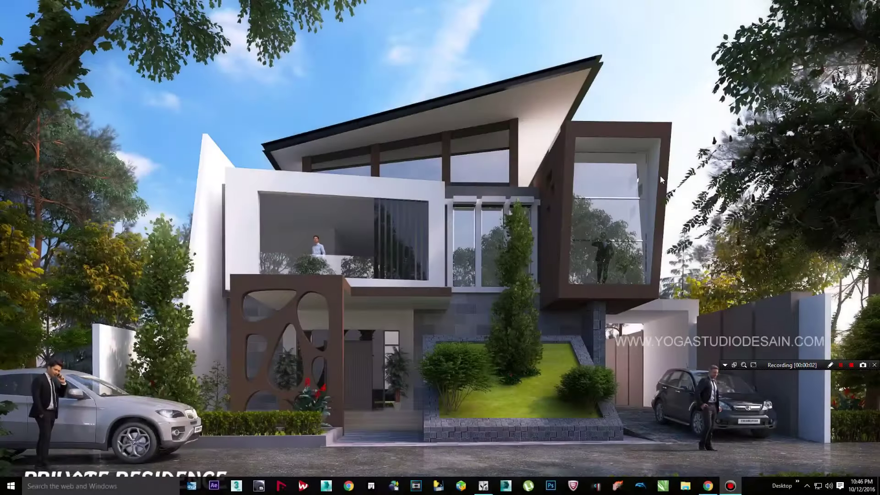
Refresh the Windows desktop twice, then bring up the Lumion Pro 6.0 start screen from the taskbar
{"action": "right_click", "coordinate": [393, 123]}
{"action": "left_click", "coordinate": [412, 151]}
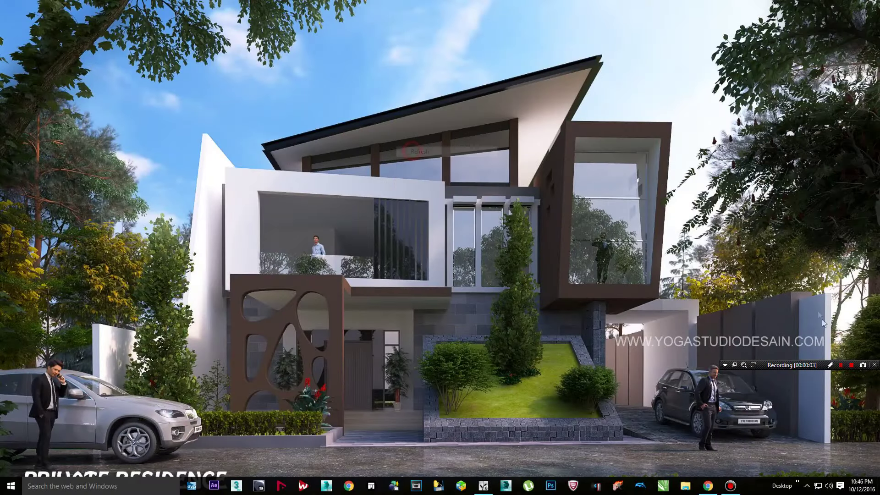
{"action": "right_click", "coordinate": [345, 237]}
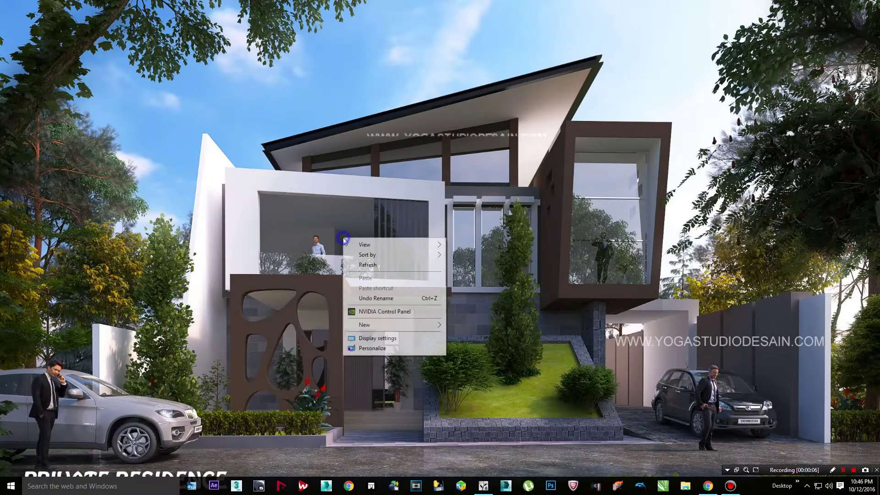
{"action": "left_click", "coordinate": [407, 259]}
{"action": "left_click", "coordinate": [483, 487]}
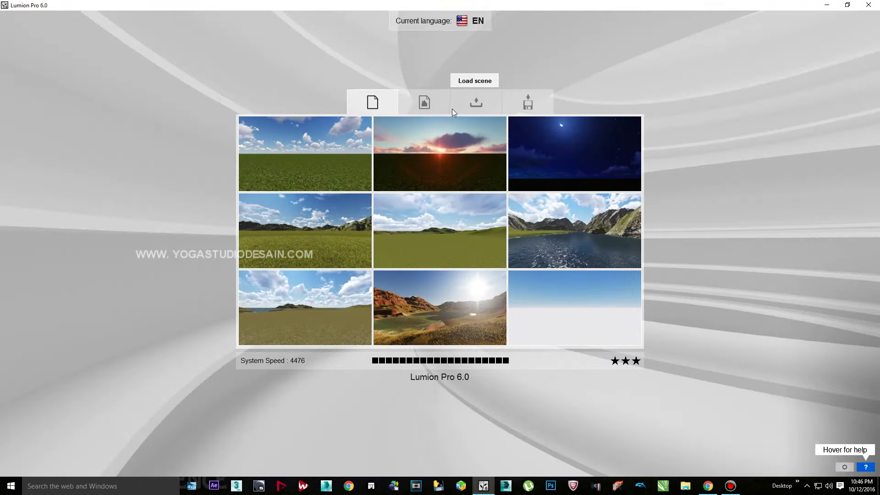
Load the Office example scene from the Examples tab
{"action": "left_click", "coordinate": [423, 102]}
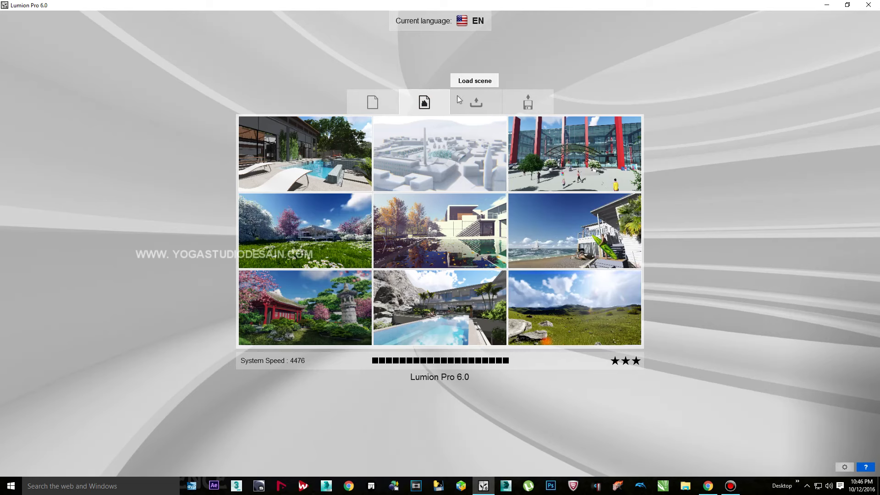
{"action": "left_click", "coordinate": [606, 161]}
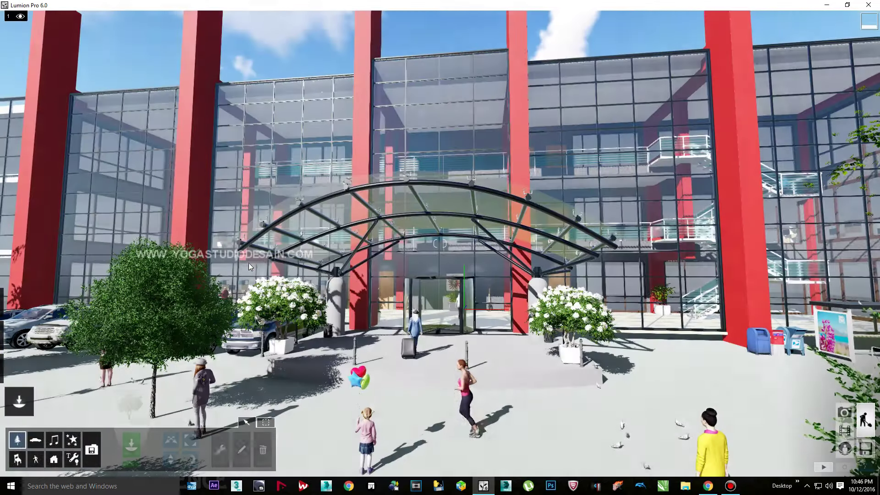
Move the camera toward the entrance and switch to Movie mode to show the six clips
{"action": "key", "text": "w"}
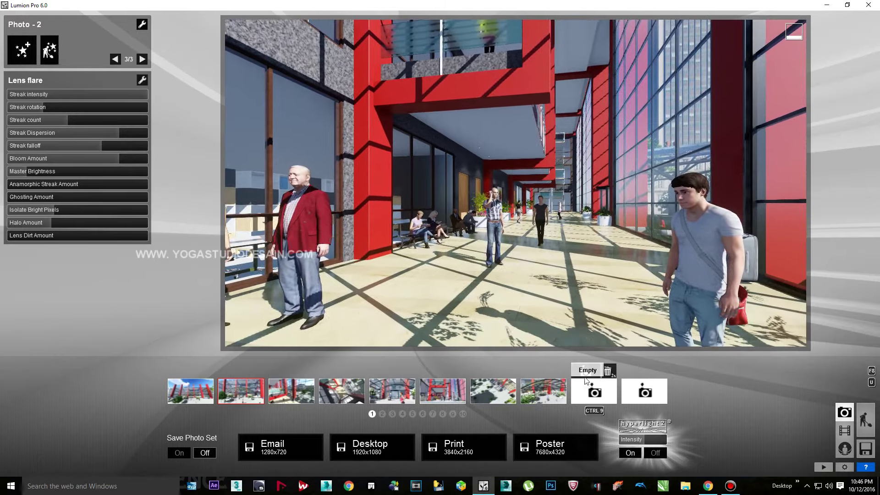
{"action": "left_click", "coordinate": [845, 432]}
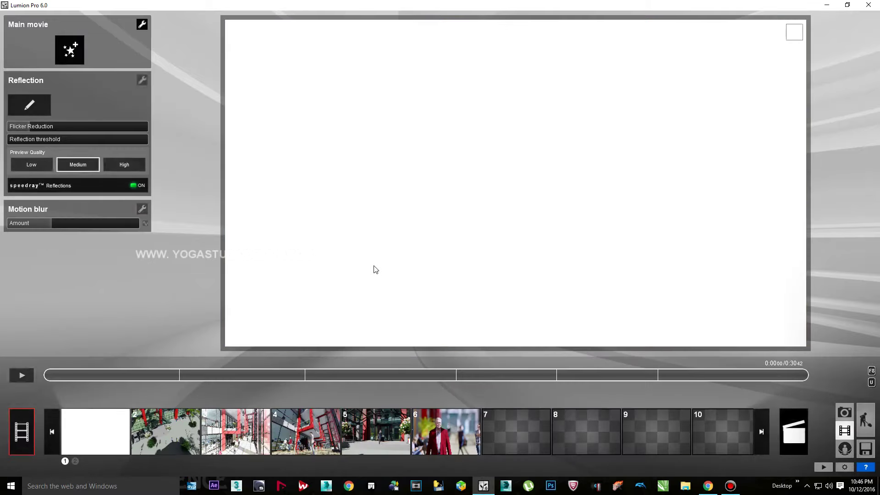
Start recording clip 7 and frame the camera down the red-columned corridor
{"action": "left_click", "coordinate": [525, 427]}
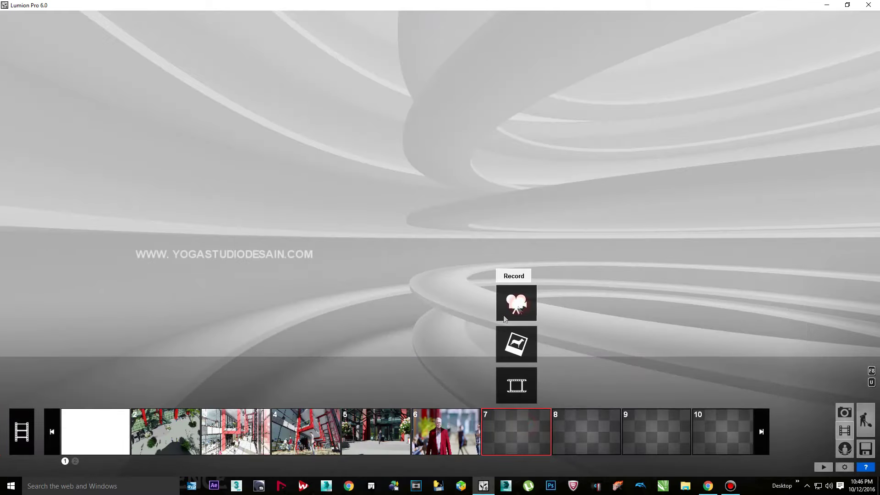
{"action": "left_click", "coordinate": [519, 310]}
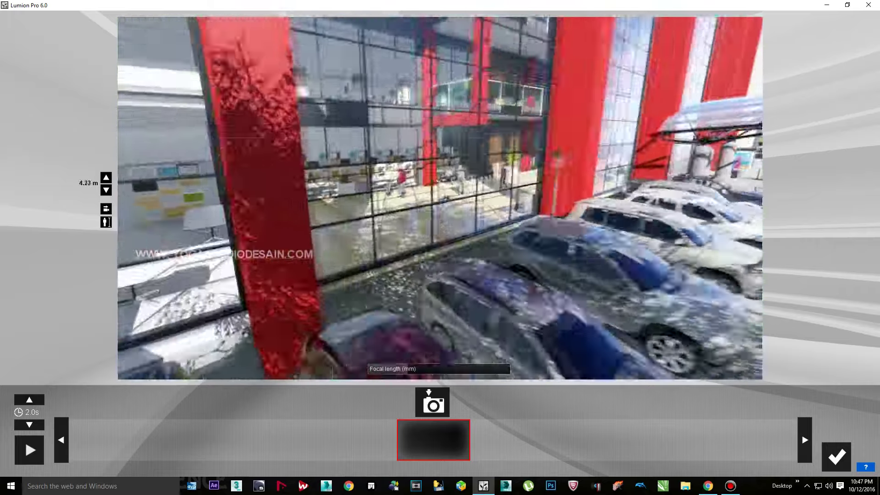
{"action": "mouse_move", "coordinate": [535, 274]}
{"action": "right_mouse_down"}
{"action": "mouse_move", "coordinate": [332, 260]}
{"action": "mouse_move", "coordinate": [368, 139]}
{"action": "mouse_move", "coordinate": [440, 196]}
{"action": "right_mouse_up"}
{"action": "key", "text": "w"}
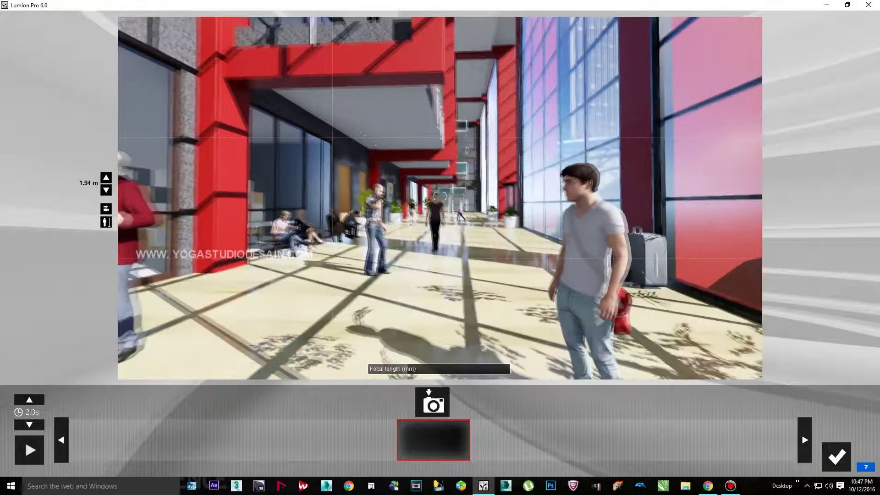
{"action": "key", "text": "s"}
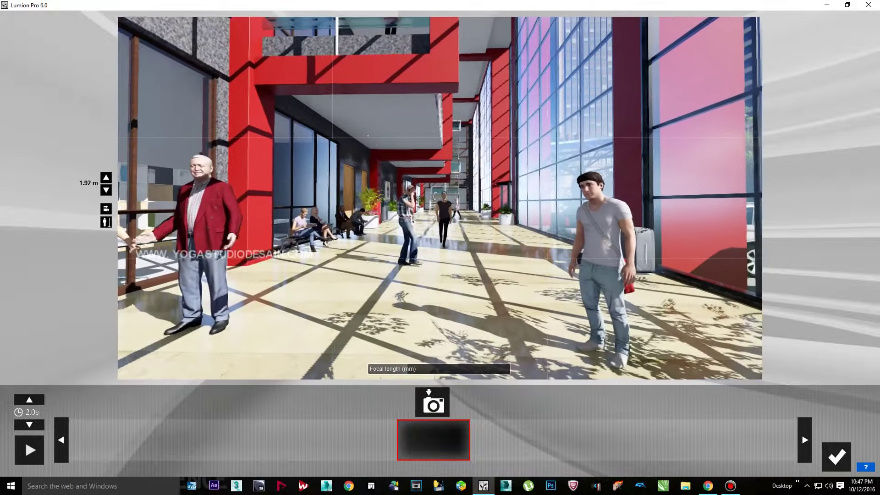
{"action": "key", "text": "w"}
Capture the keyframe, lengthen the clip to 10 seconds and confirm it
{"action": "left_click", "coordinate": [442, 391]}
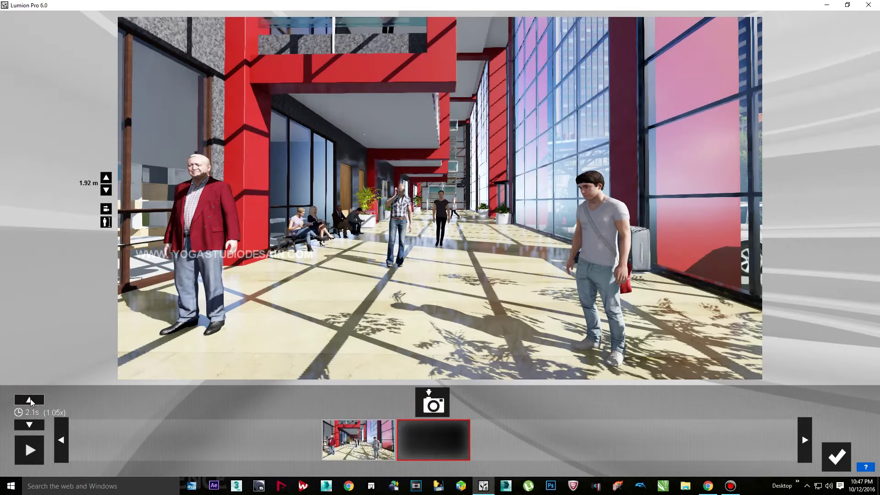
{"action": "left_click", "coordinate": [31, 398]}
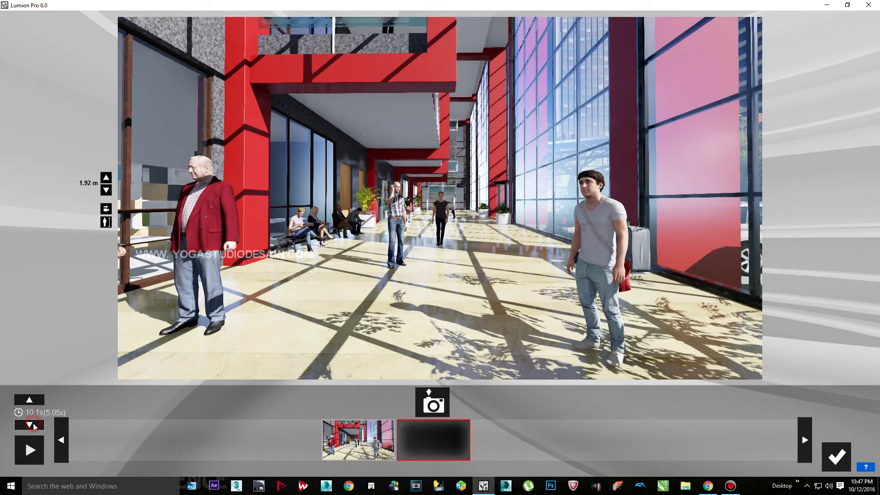
{"action": "left_click", "coordinate": [831, 452]}
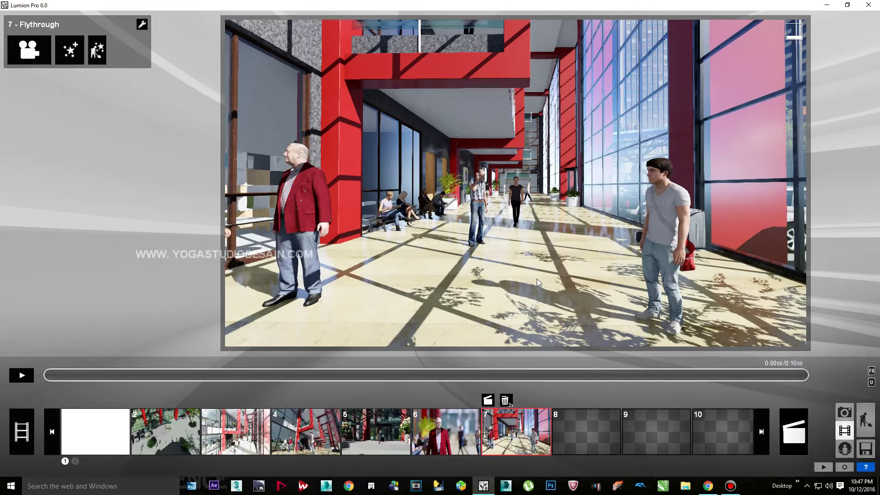
Add a Reflection effect to clip 7 with speedray reflections turned on
{"action": "left_click", "coordinate": [74, 60]}
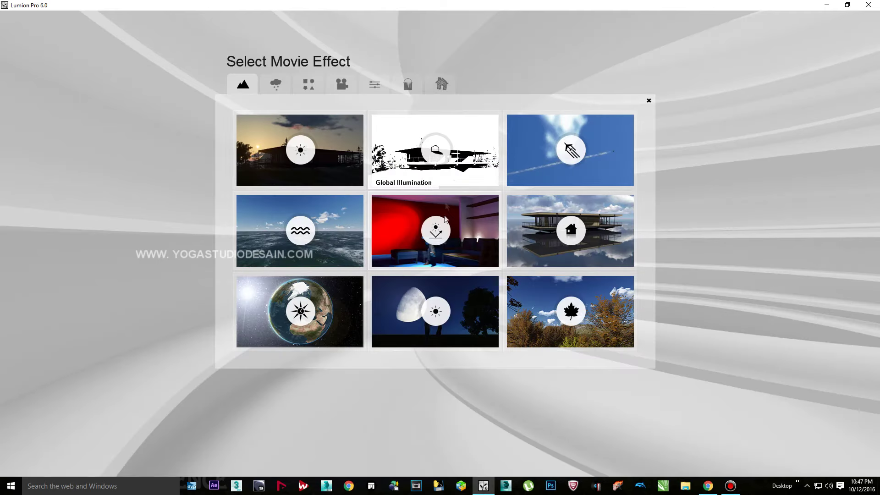
{"action": "left_click", "coordinate": [556, 242]}
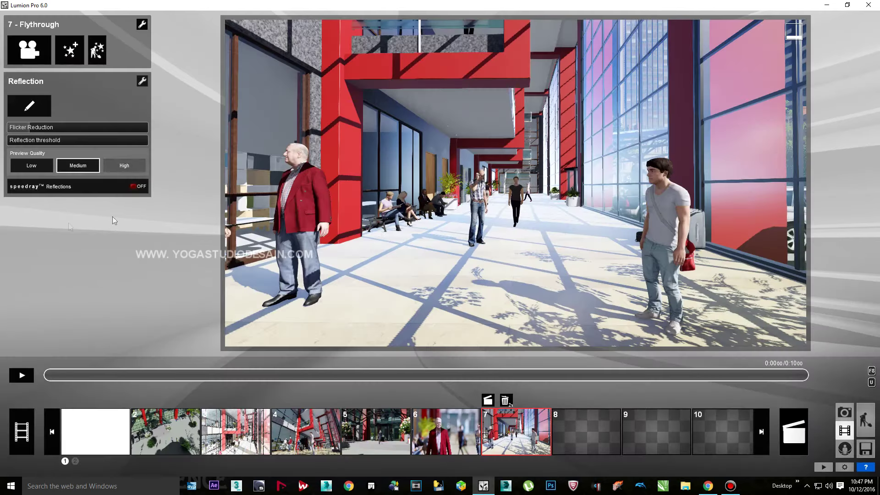
{"action": "left_click", "coordinate": [137, 191]}
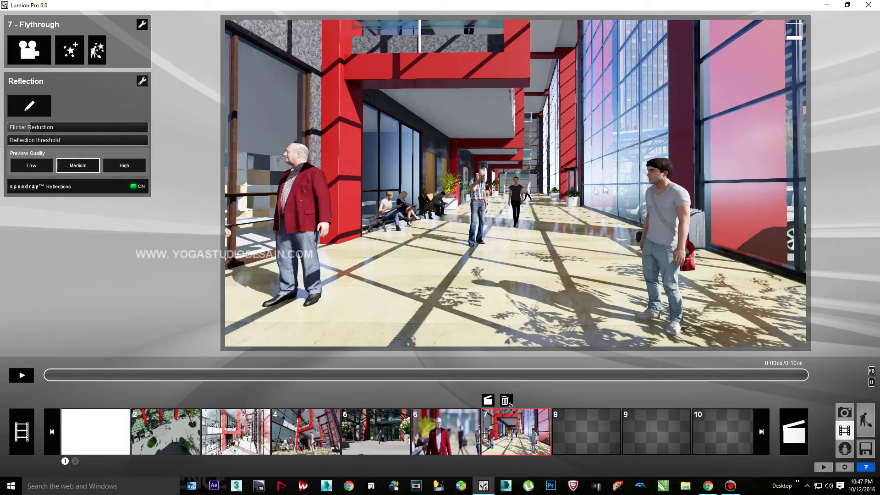
Add reflection planes on the lobby floor and the right and left window glass
{"action": "left_click", "coordinate": [26, 109]}
{"action": "left_click", "coordinate": [16, 472]}
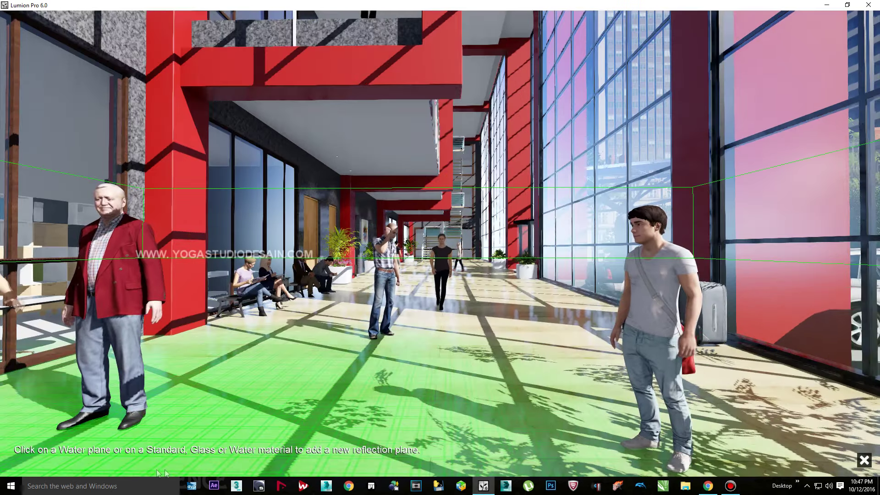
{"action": "left_click", "coordinate": [238, 398]}
{"action": "left_click", "coordinate": [42, 454]}
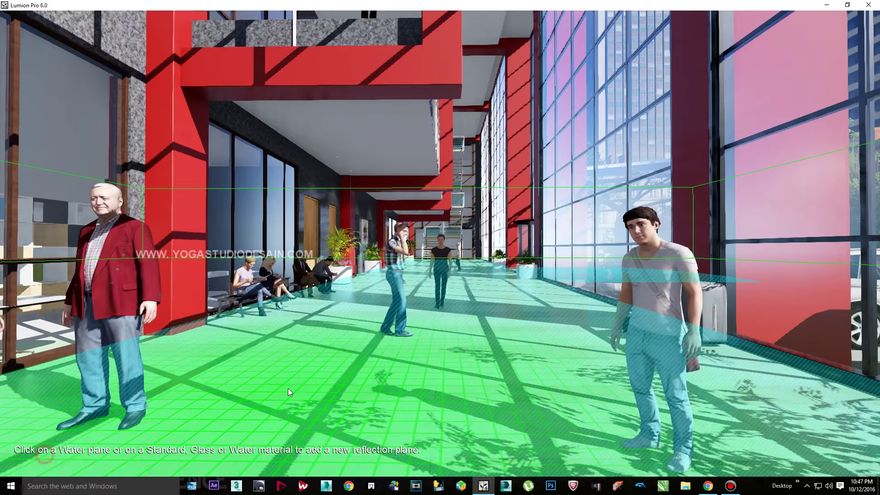
{"action": "left_click", "coordinate": [774, 202]}
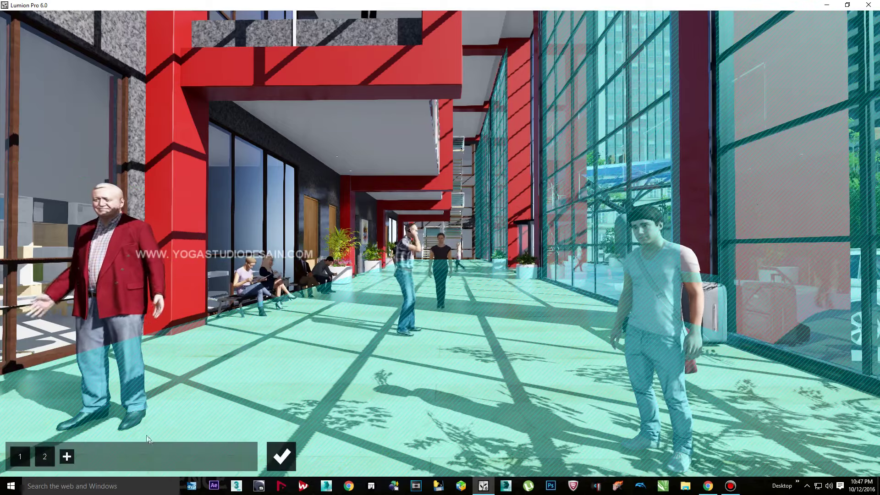
{"action": "left_click", "coordinate": [67, 456]}
{"action": "left_click", "coordinate": [65, 159]}
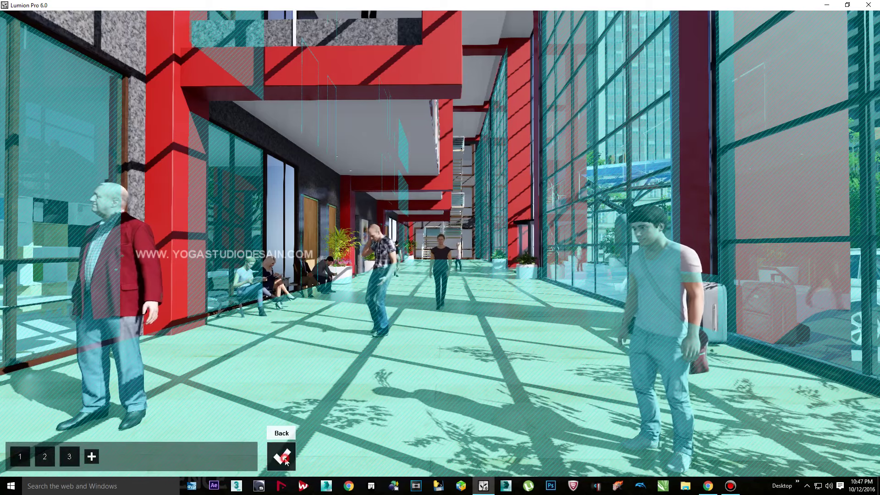
{"action": "left_click", "coordinate": [285, 460]}
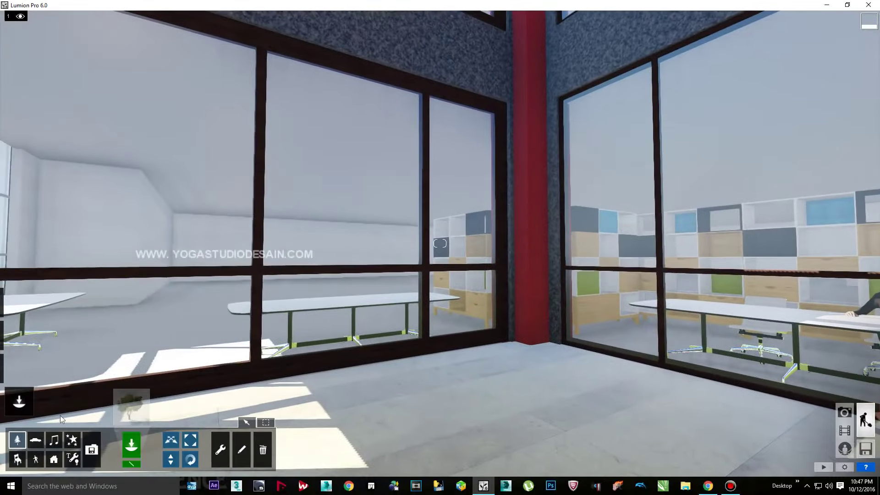
Choose the boy with the toy plane from the Character Library and place him
{"action": "left_click", "coordinate": [137, 405]}
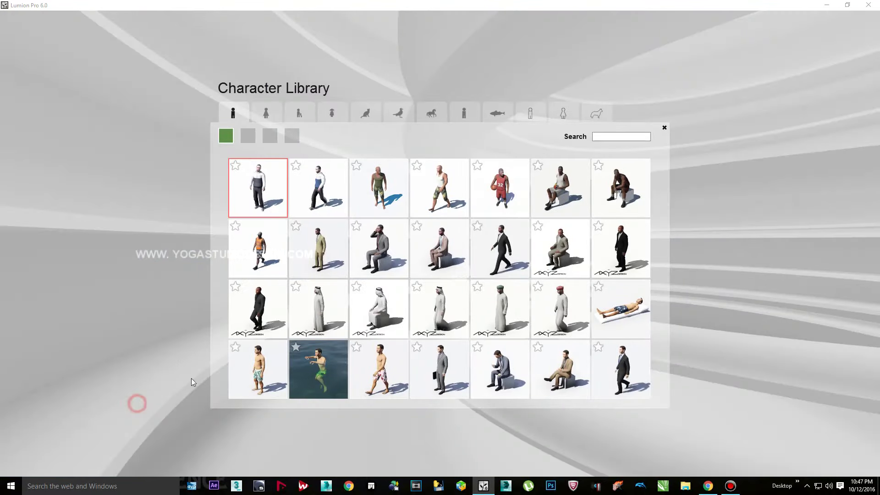
{"action": "left_click", "coordinate": [299, 115]}
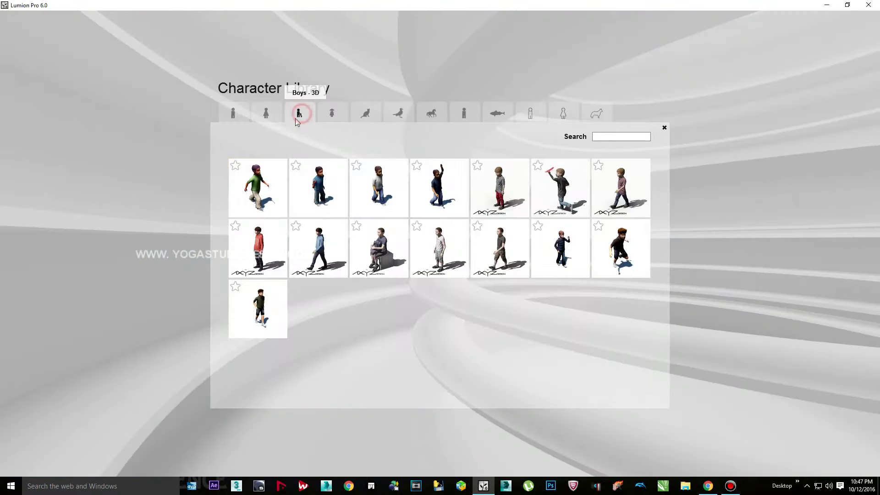
{"action": "left_click", "coordinate": [565, 197]}
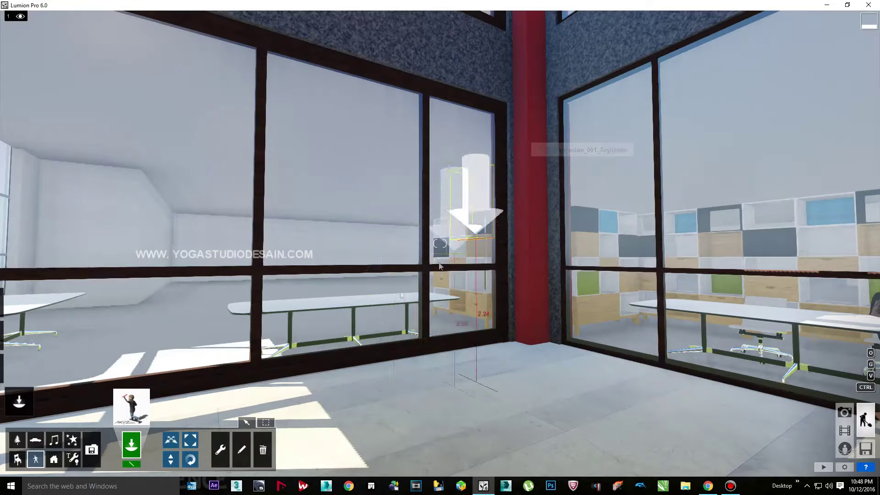
{"action": "right_click_drag", "start_coordinate": [539, 427], "coordinate": [540, 427]}
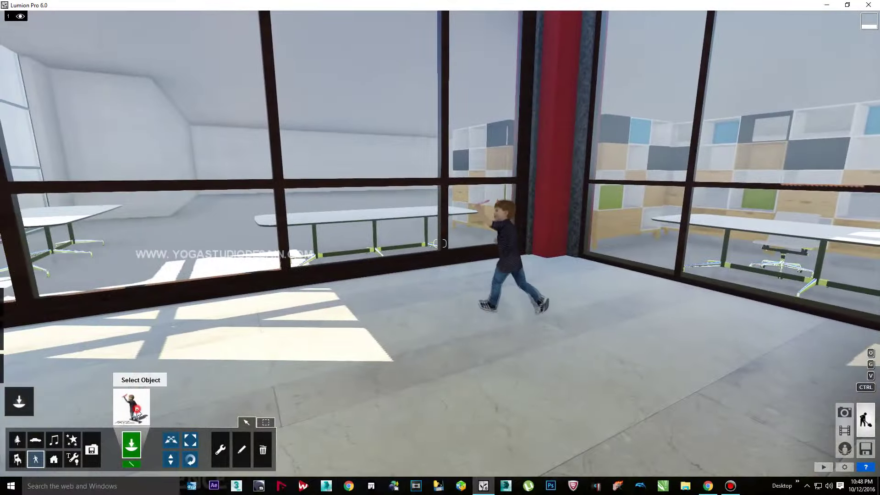
Place a balloon girl by the glass wall and delete the extra one at left
{"action": "left_click", "coordinate": [132, 407]}
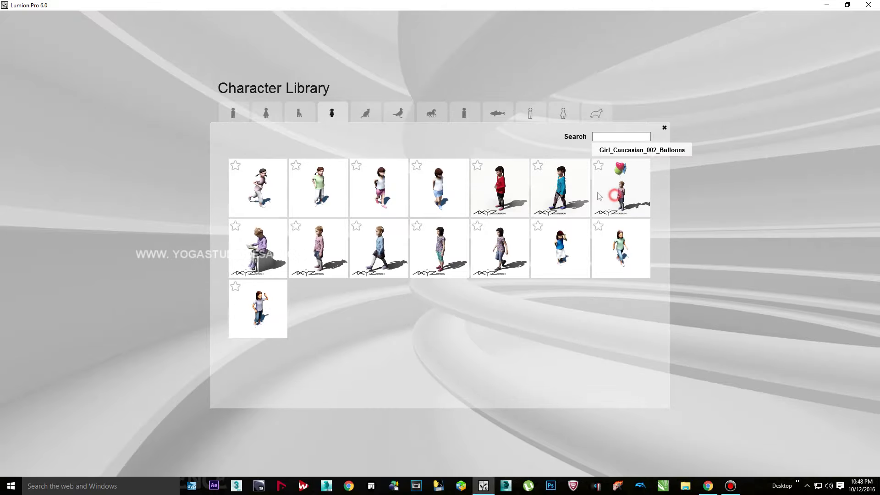
{"action": "left_click", "coordinate": [598, 195]}
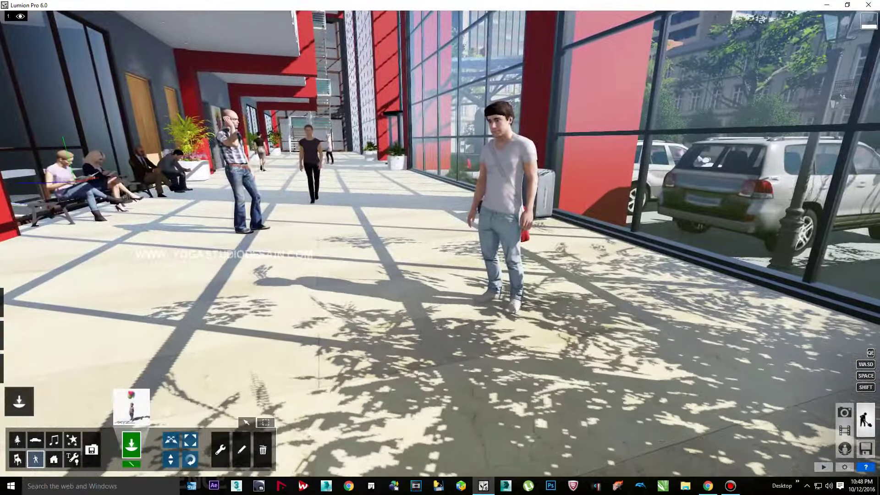
{"action": "right_click_drag", "start_coordinate": [440, 247], "coordinate": [494, 207]}
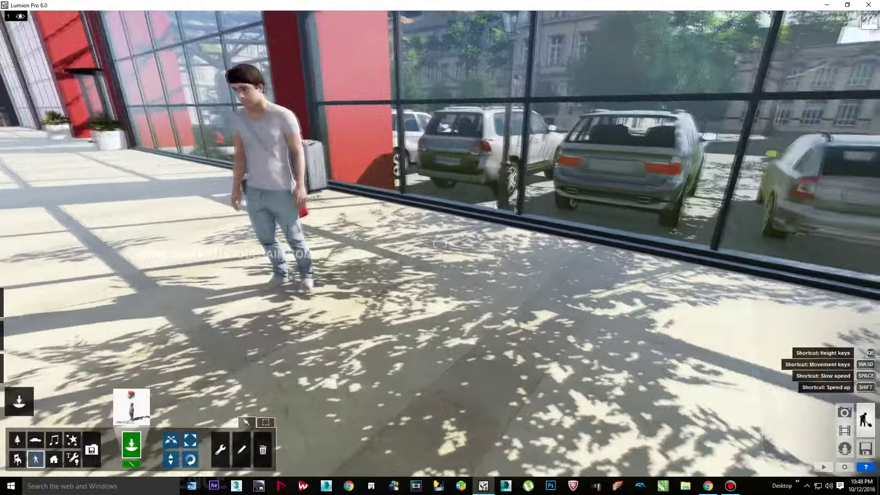
{"action": "left_click", "coordinate": [666, 312]}
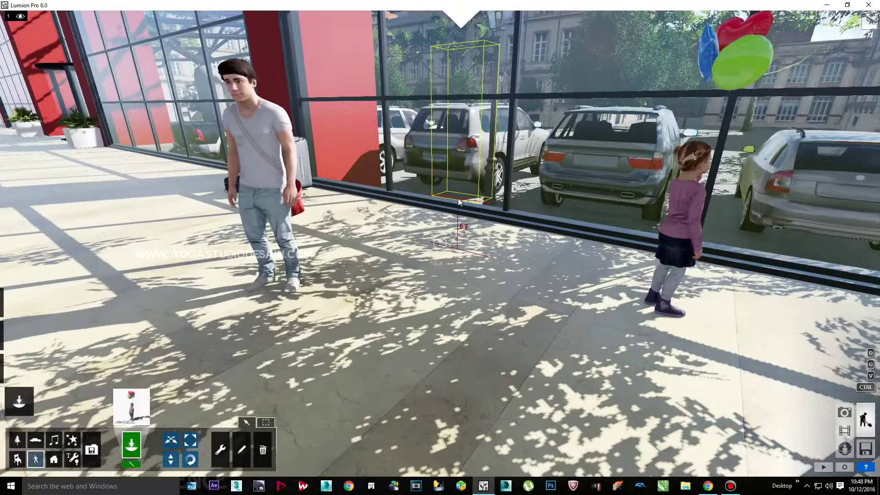
{"action": "left_click", "coordinate": [115, 380]}
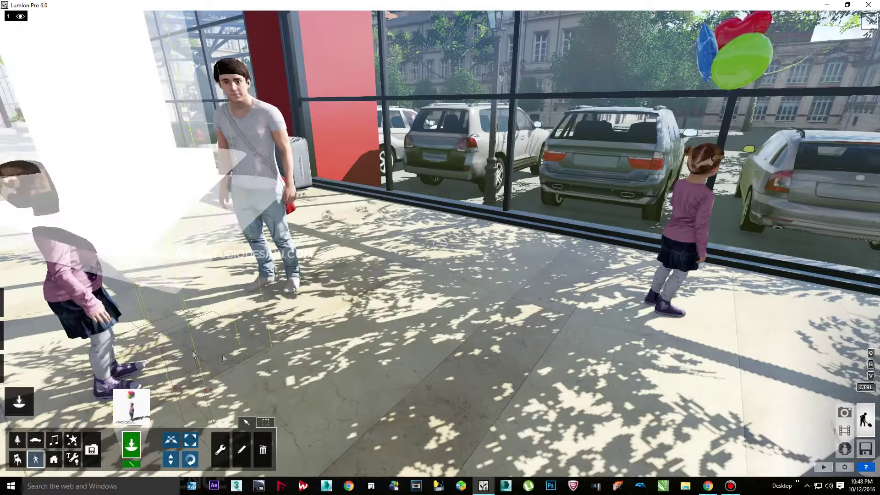
{"action": "left_click", "coordinate": [262, 450]}
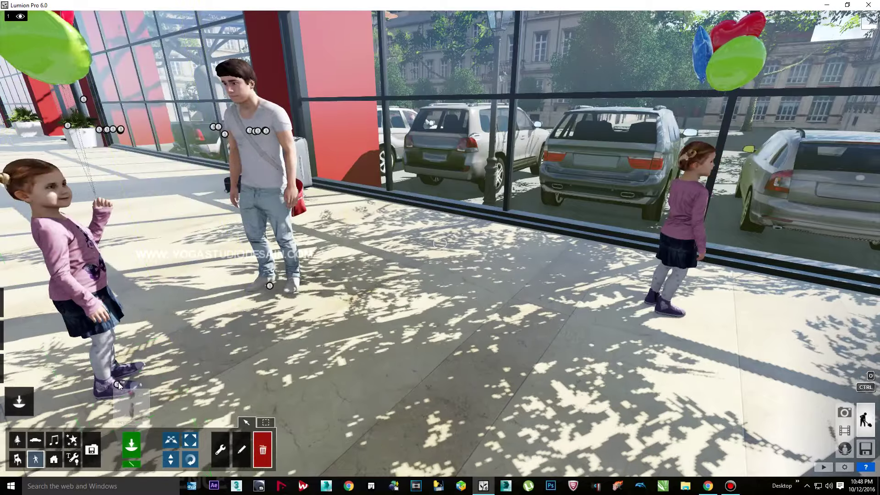
{"action": "left_click", "coordinate": [118, 386]}
Place the little girl and another child figure in the lobby corridor
{"action": "left_click", "coordinate": [132, 406]}
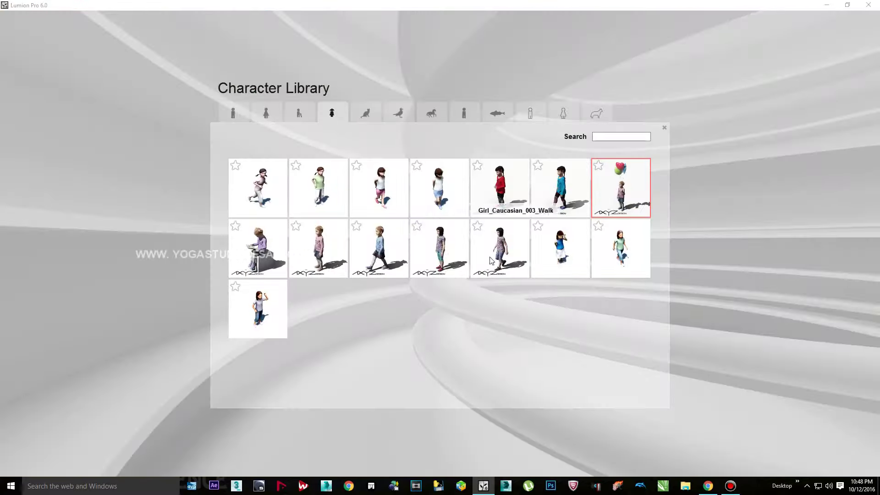
{"action": "left_click", "coordinate": [381, 258]}
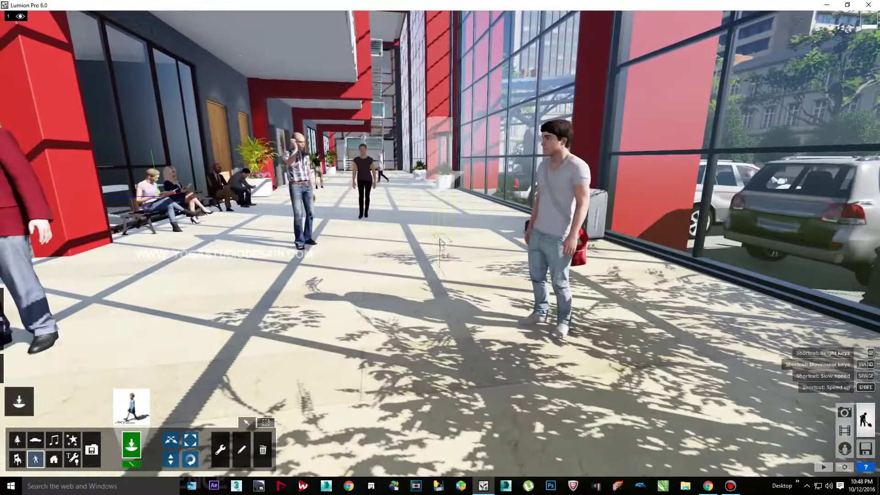
{"action": "left_click", "coordinate": [470, 287]}
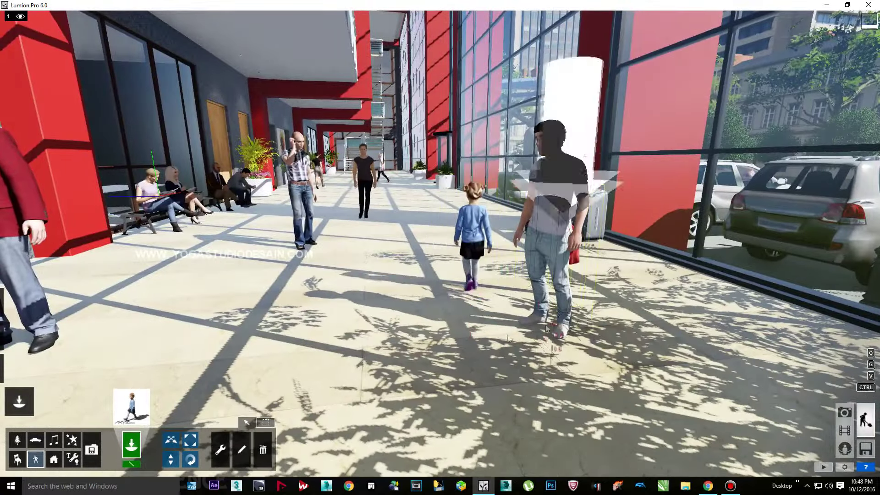
{"action": "left_click", "coordinate": [546, 328]}
{"action": "key", "text": "s"}
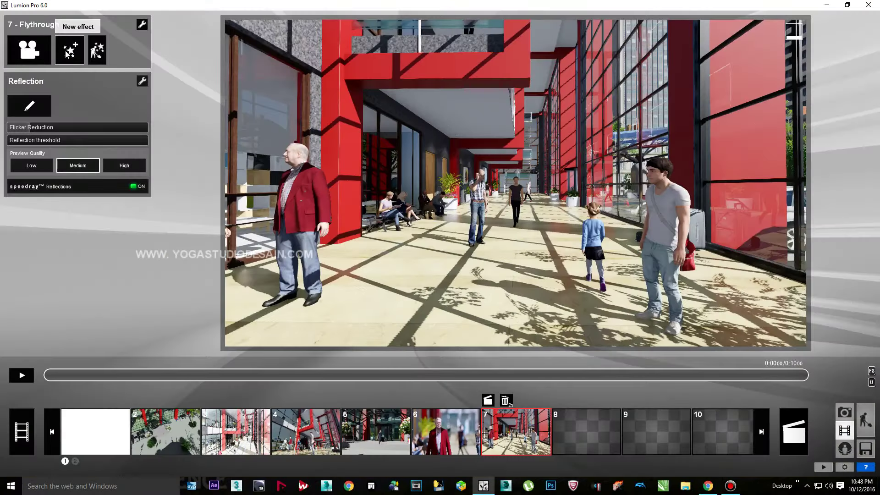
Add an Advanced move object effect to the flythrough clip and start editing it
{"action": "left_click", "coordinate": [68, 52]}
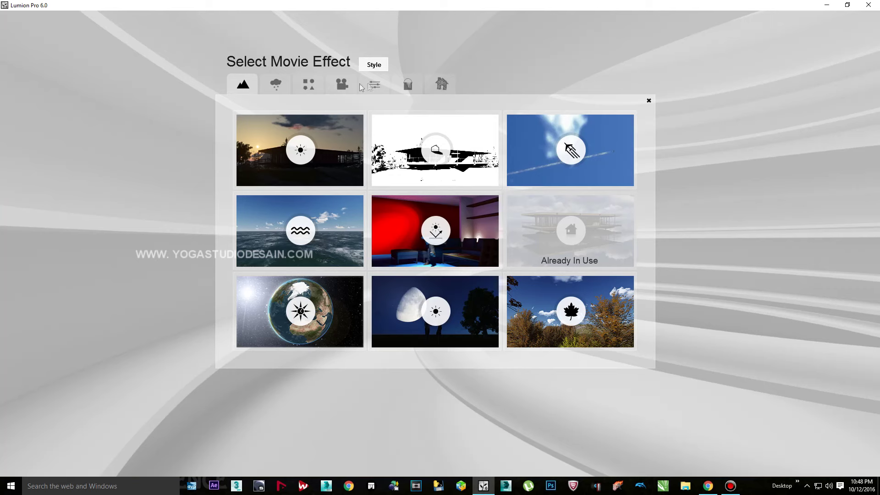
{"action": "left_click", "coordinate": [341, 84]}
{"action": "left_click", "coordinate": [311, 86]}
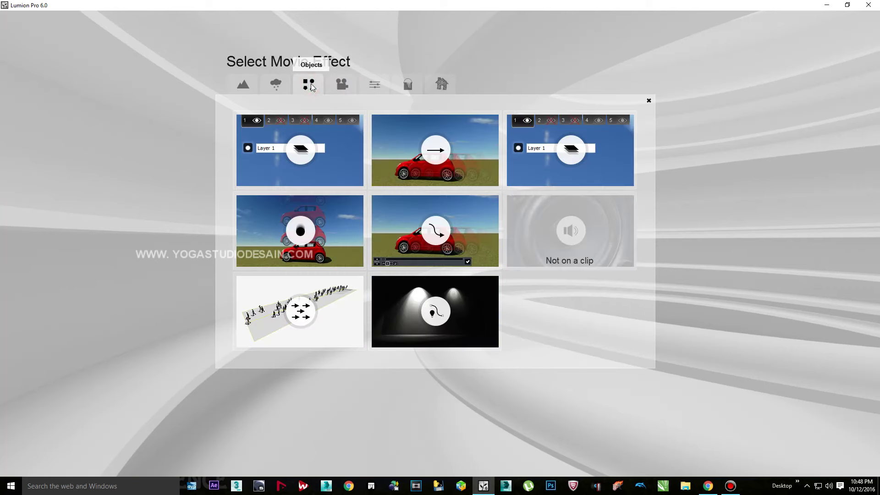
{"action": "left_click", "coordinate": [428, 229]}
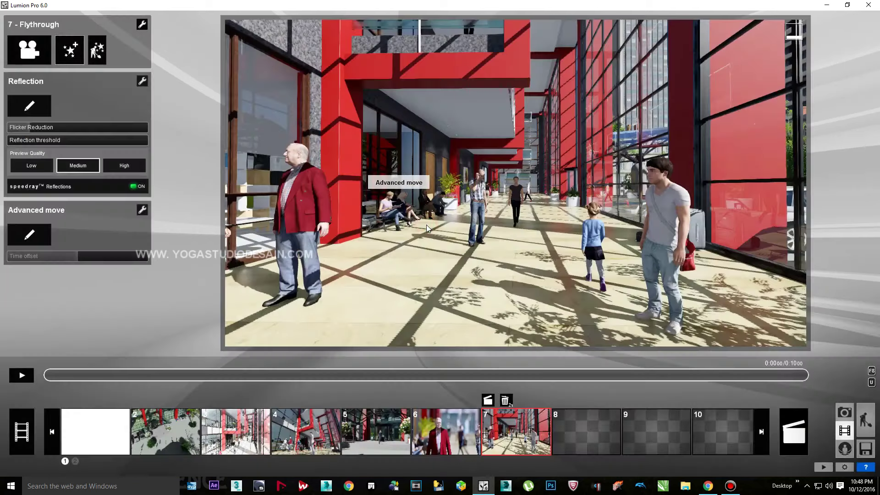
{"action": "left_click", "coordinate": [39, 236]}
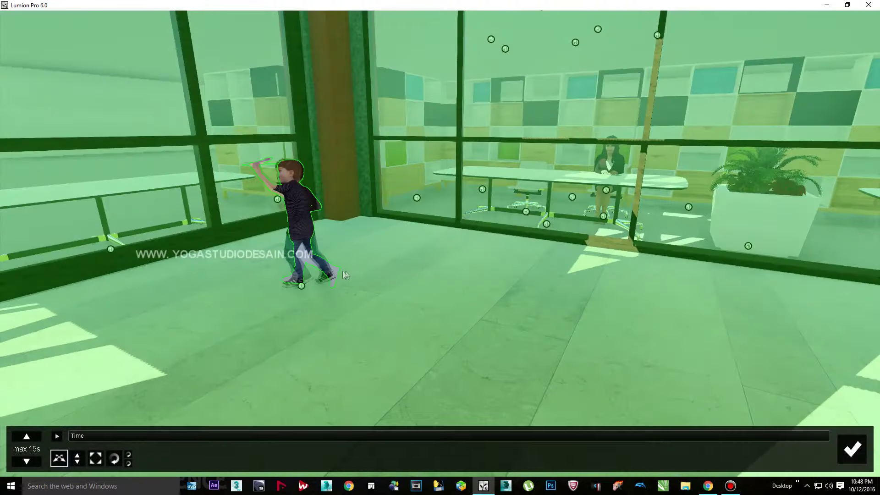
Animate the boy walking to an end position further along the time bar, then play it back
{"action": "left_click", "coordinate": [300, 286]}
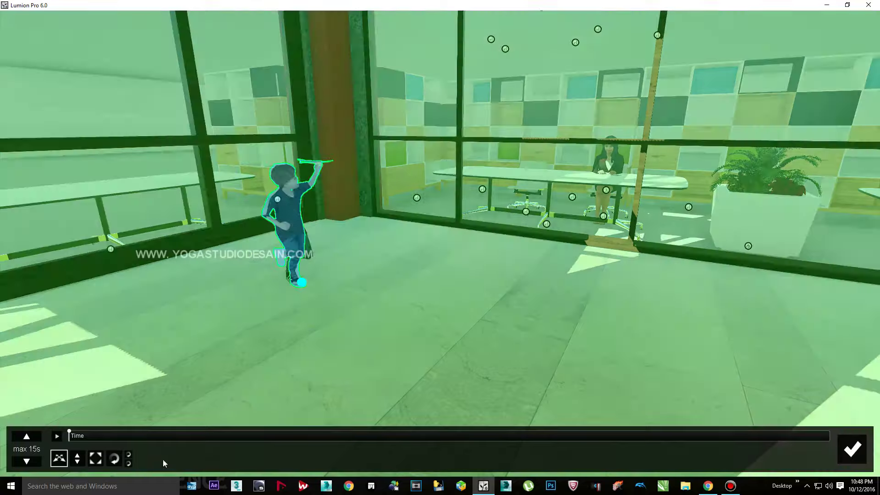
{"action": "left_click_drag", "start_coordinate": [443, 450], "coordinate": [480, 450]}
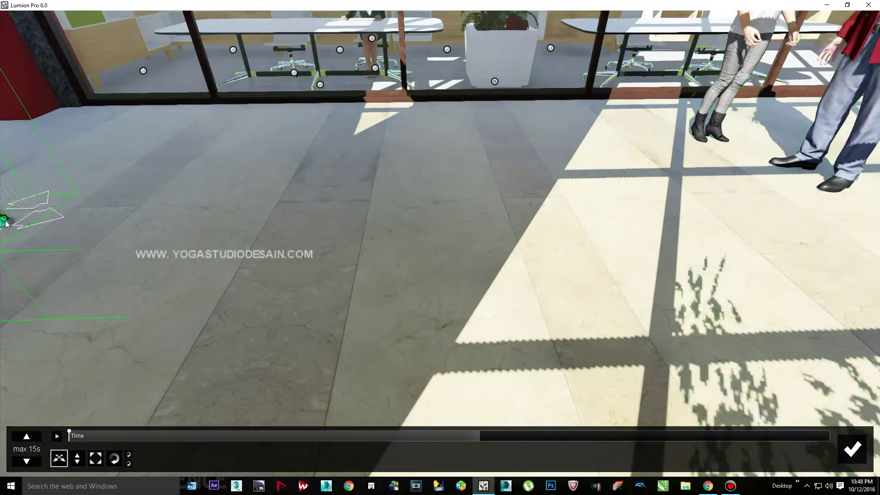
{"action": "left_click_drag", "start_coordinate": [13, 217], "coordinate": [749, 351]}
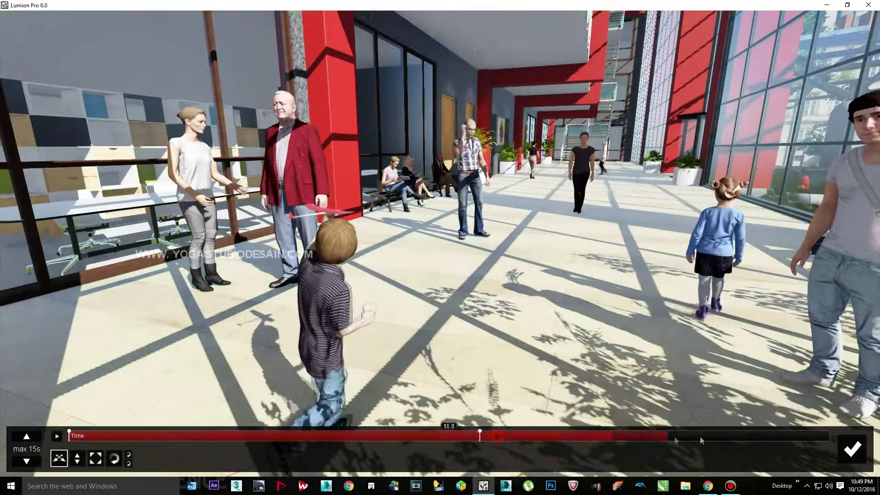
{"action": "left_click", "coordinate": [345, 431]}
{"action": "right_click_drag", "start_coordinate": [406, 409], "coordinate": [341, 352]}
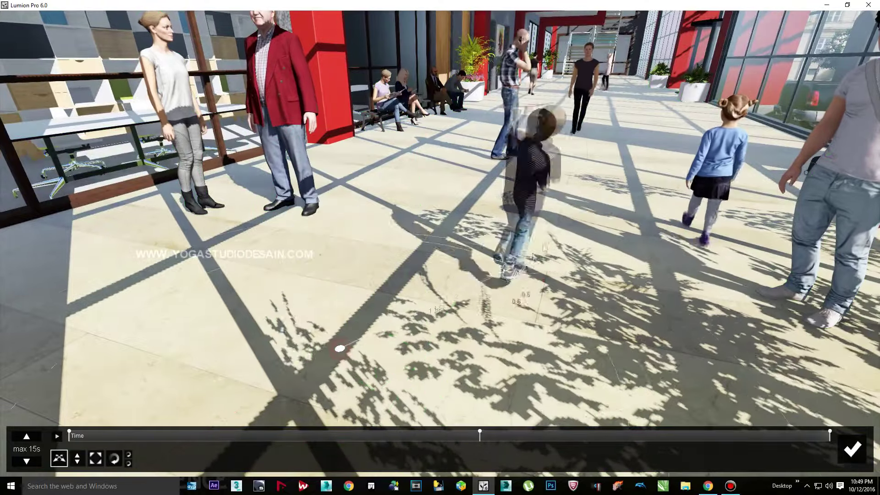
{"action": "left_click", "coordinate": [605, 188]}
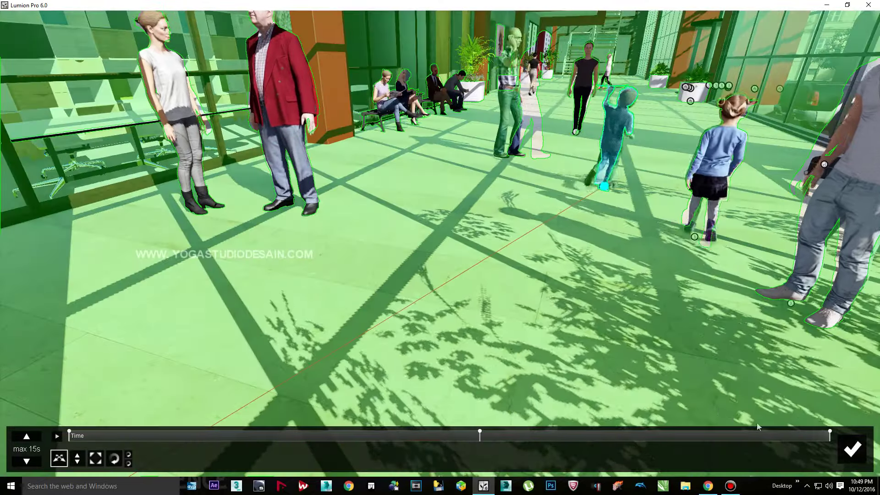
{"action": "left_click", "coordinate": [774, 436]}
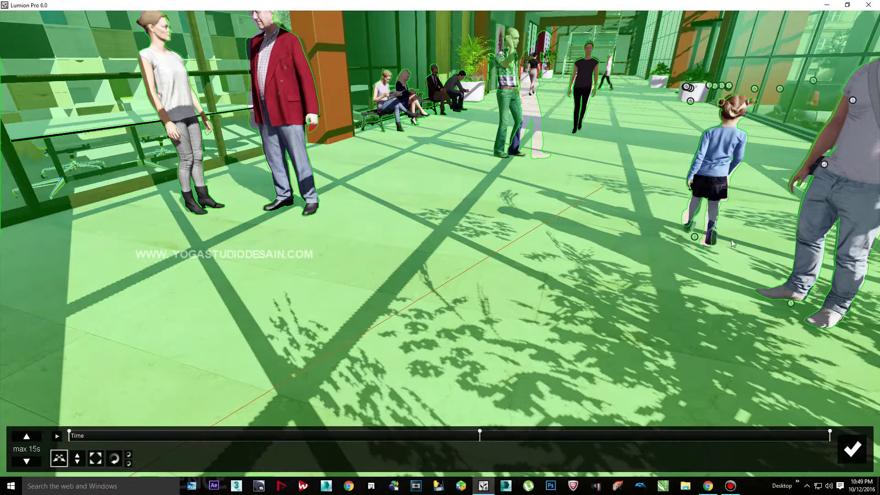
Animate the little girl walking far down the corridor
{"action": "left_click", "coordinate": [694, 237]}
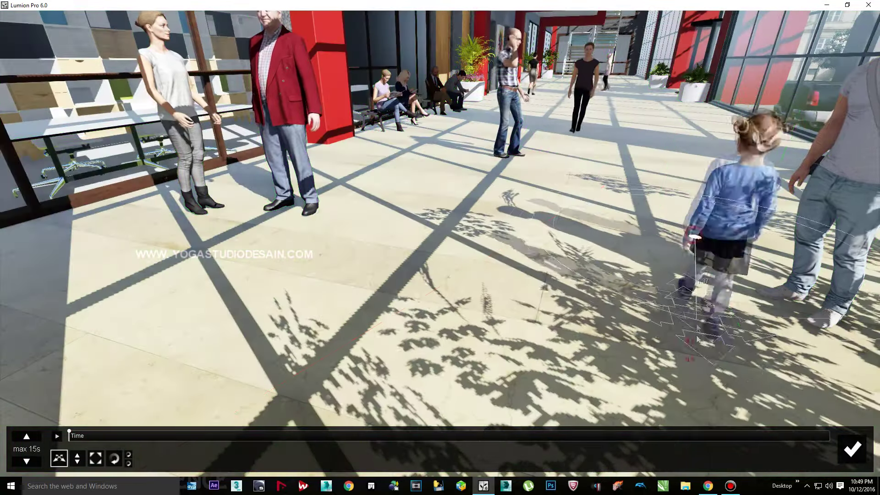
{"action": "key", "text": "s"}
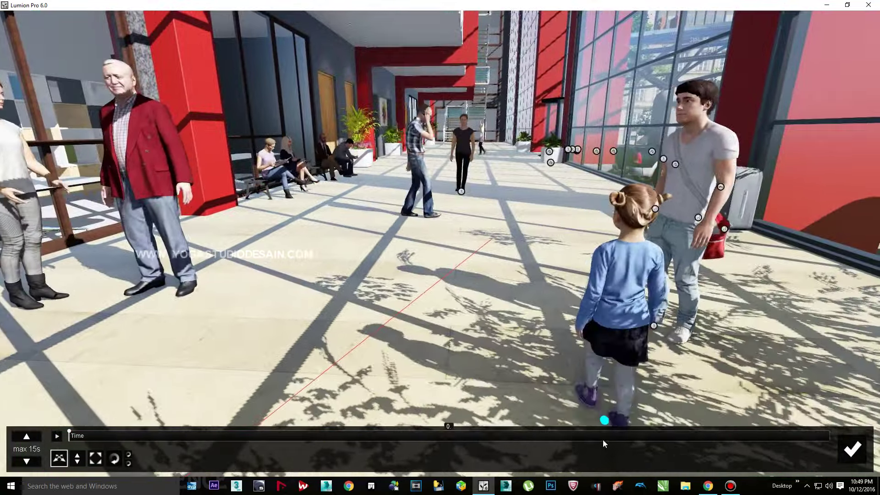
{"action": "left_click", "coordinate": [605, 421]}
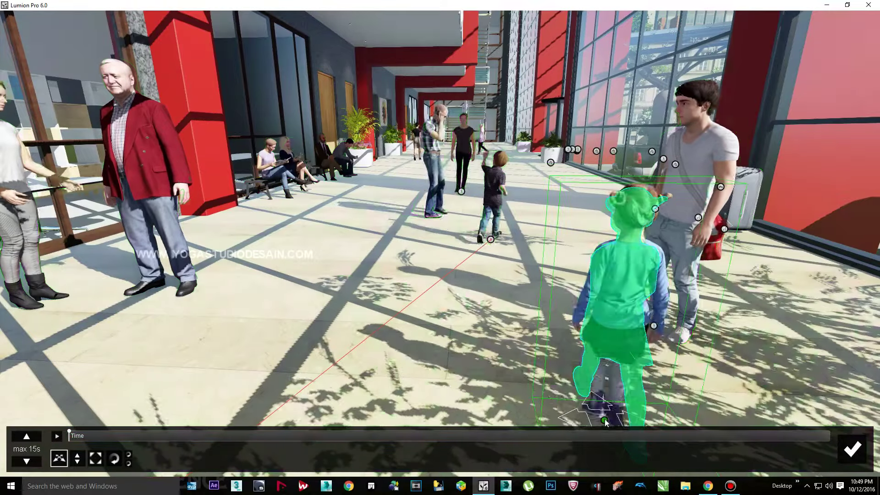
{"action": "left_click_drag", "start_coordinate": [605, 420], "coordinate": [563, 188]}
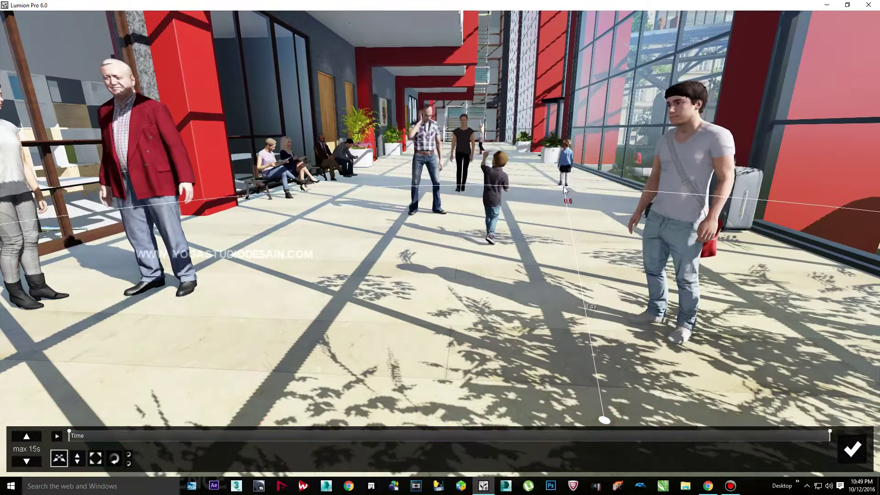
{"action": "key", "text": "w"}
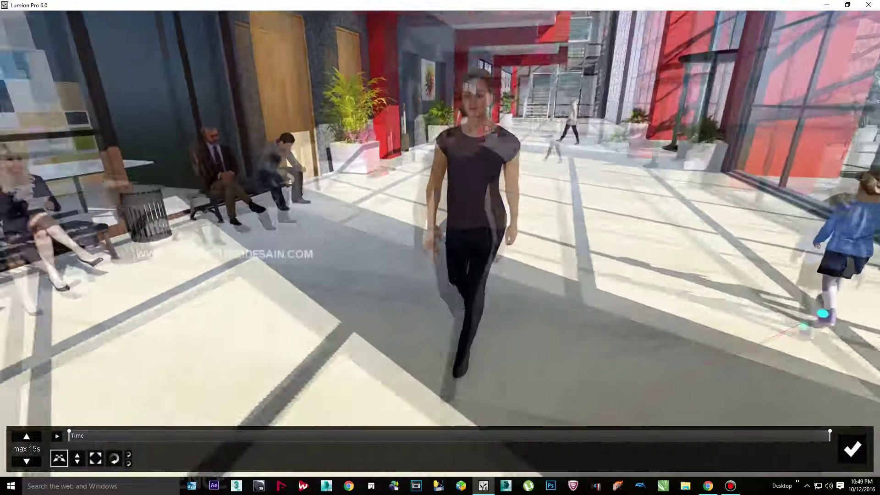
{"action": "mouse_move", "coordinate": [538, 210]}
{"action": "right_mouse_down"}
{"action": "mouse_move", "coordinate": [538, 227]}
{"action": "mouse_move", "coordinate": [539, 220]}
{"action": "right_mouse_up"}
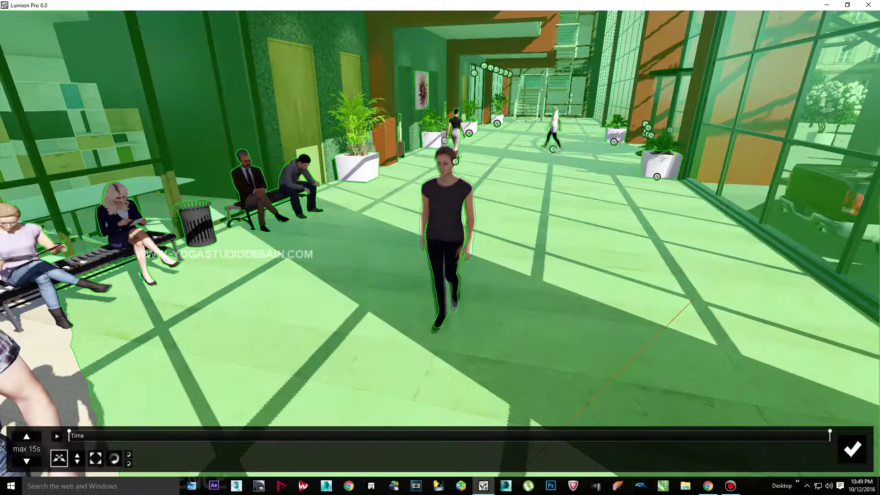
Move the walking woman and girl and their path points to new floor spots, preview, and confirm
{"action": "left_click", "coordinate": [553, 150]}
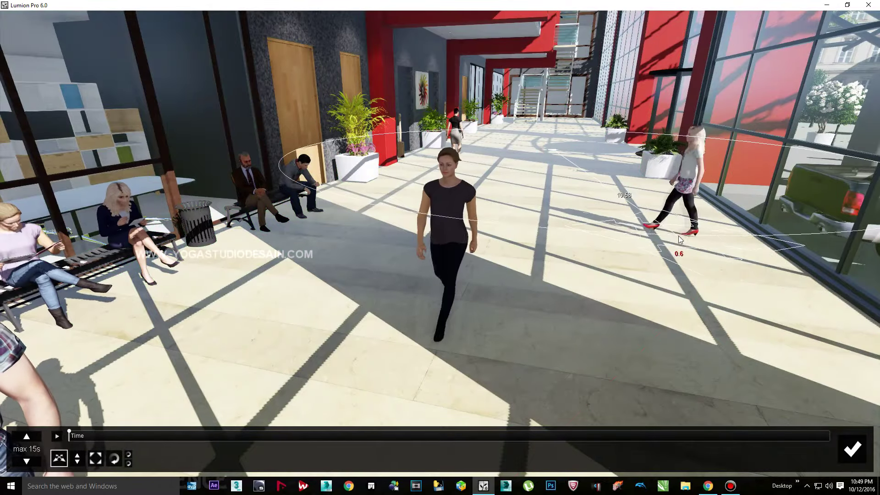
{"action": "left_click", "coordinate": [703, 262]}
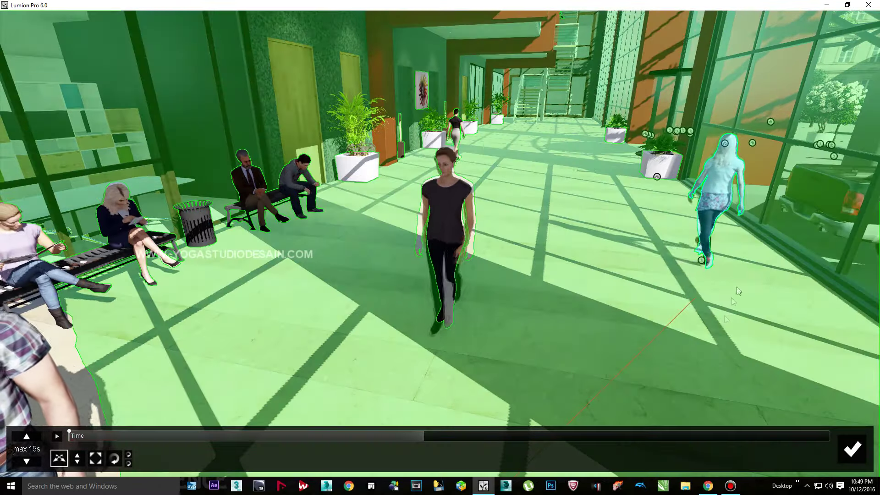
{"action": "left_click", "coordinate": [702, 260]}
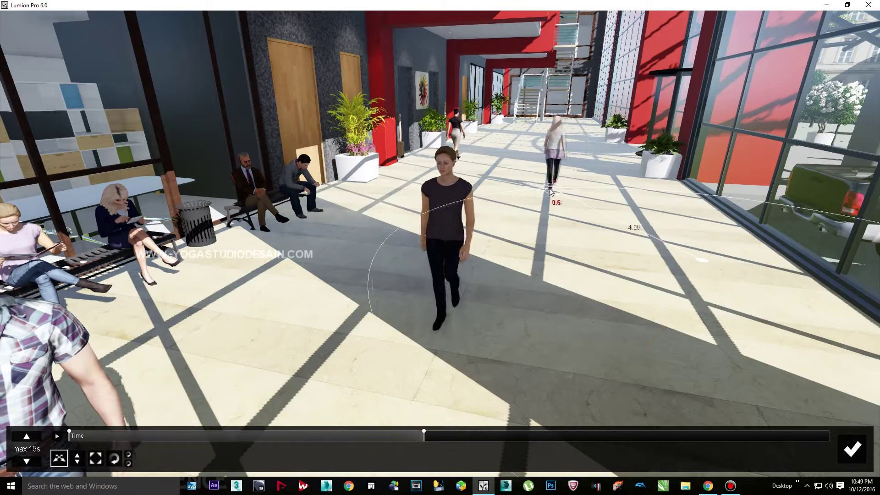
{"action": "left_click", "coordinate": [550, 191]}
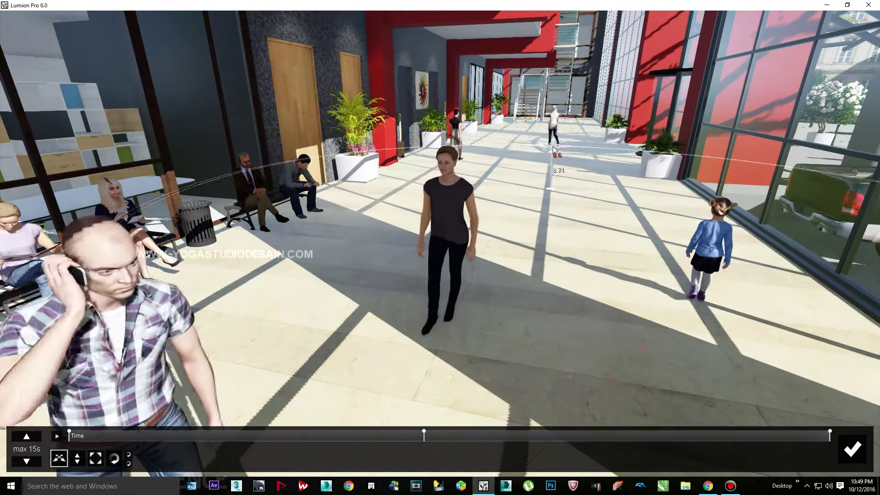
{"action": "left_click_drag", "start_coordinate": [550, 164], "coordinate": [584, 158]}
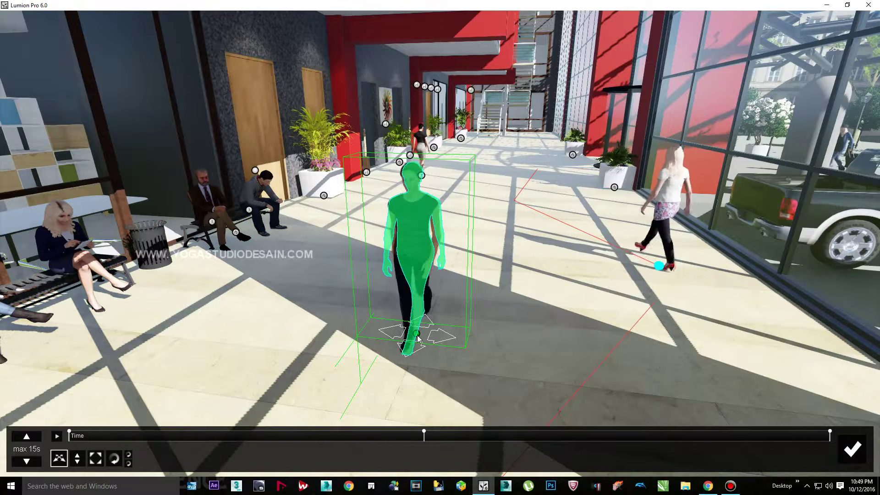
{"action": "left_click_drag", "start_coordinate": [414, 334], "coordinate": [482, 178]}
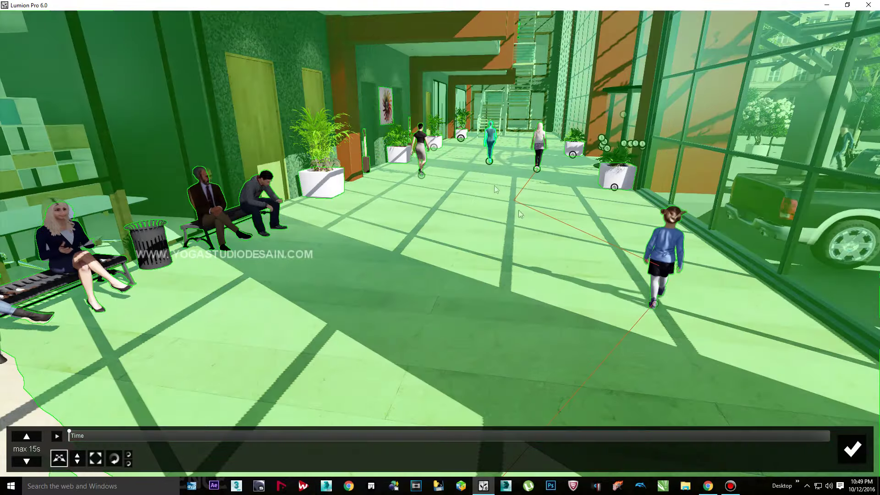
{"action": "mouse_move", "coordinate": [490, 151]}
{"action": "left_mouse_down"}
{"action": "mouse_move", "coordinate": [379, 351]}
{"action": "mouse_move", "coordinate": [326, 406]}
{"action": "left_mouse_up"}
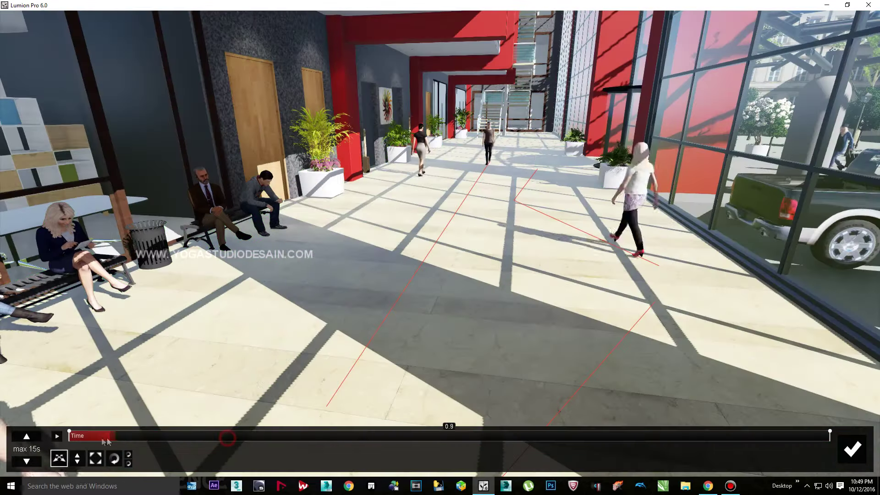
{"action": "left_click_drag", "start_coordinate": [421, 175], "coordinate": [121, 408]}
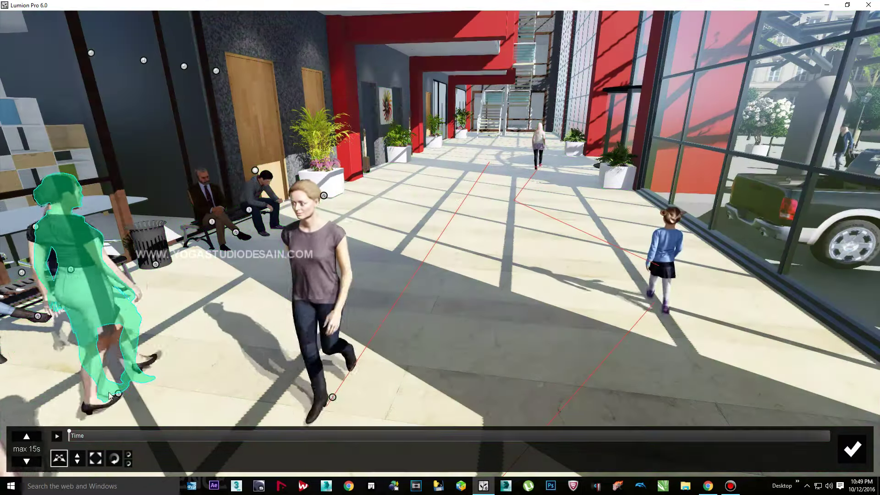
{"action": "left_click_drag", "start_coordinate": [50, 379], "coordinate": [417, 176]}
{"action": "left_click", "coordinate": [851, 450]}
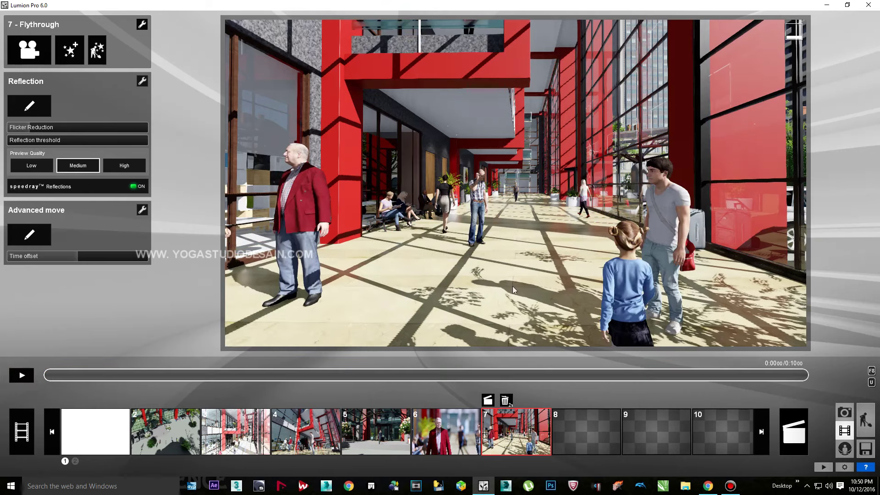
Reopen the Advanced move editing for clip 7
{"action": "left_click", "coordinate": [29, 234]}
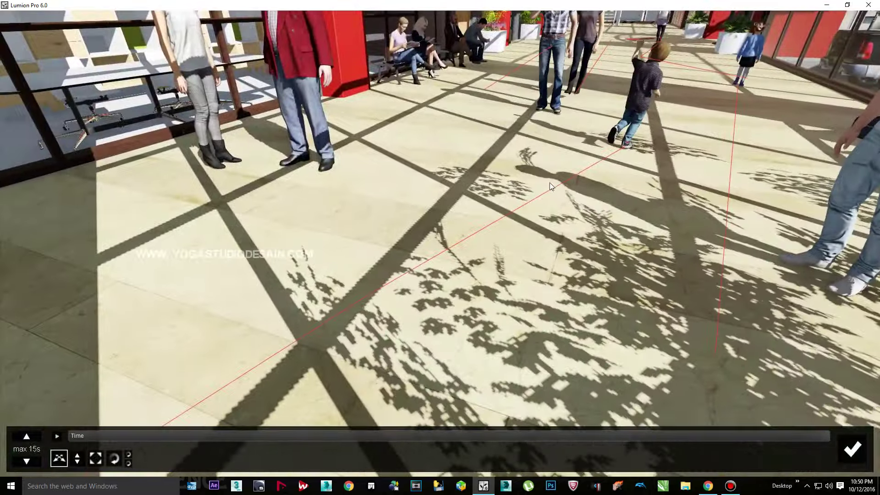
Remove the running child's middle keyframe and set its new end-of-clip position
{"action": "left_click", "coordinate": [642, 87]}
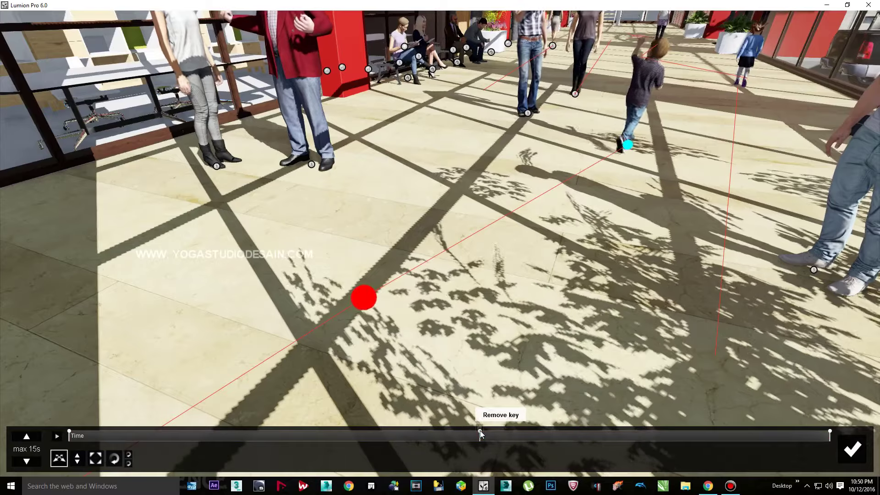
{"action": "left_click", "coordinate": [480, 430]}
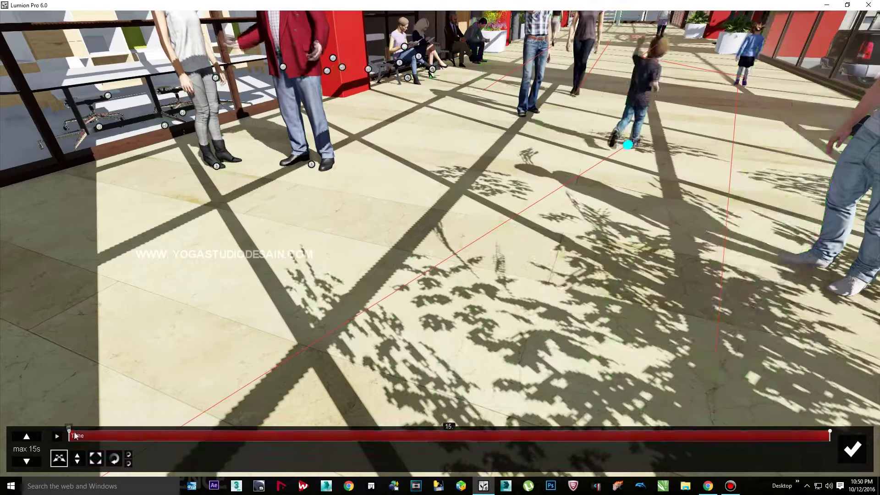
{"action": "mouse_move", "coordinate": [138, 438]}
{"action": "left_mouse_down"}
{"action": "mouse_move", "coordinate": [353, 441]}
{"action": "mouse_move", "coordinate": [775, 395]}
{"action": "left_mouse_up"}
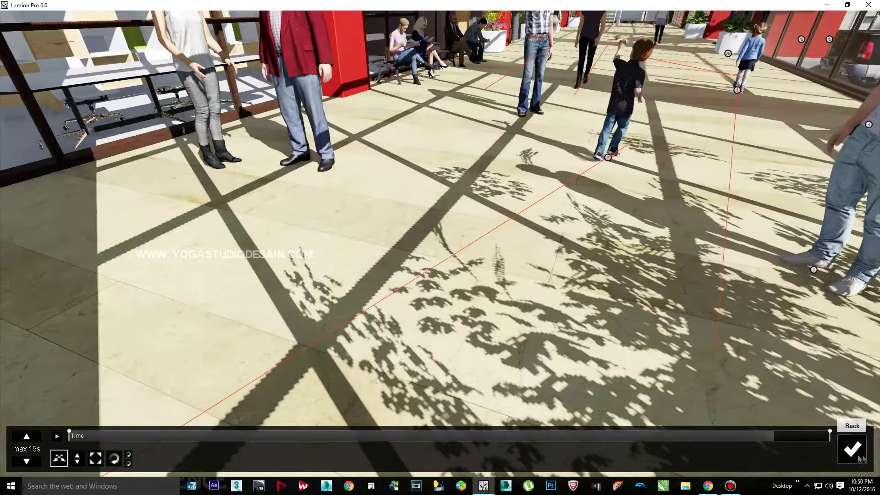
{"action": "left_click", "coordinate": [852, 448]}
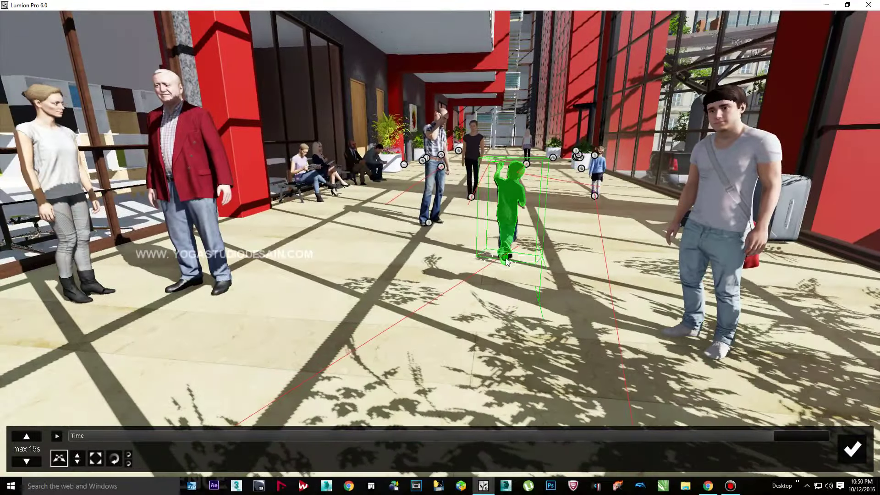
{"action": "left_click", "coordinate": [507, 262]}
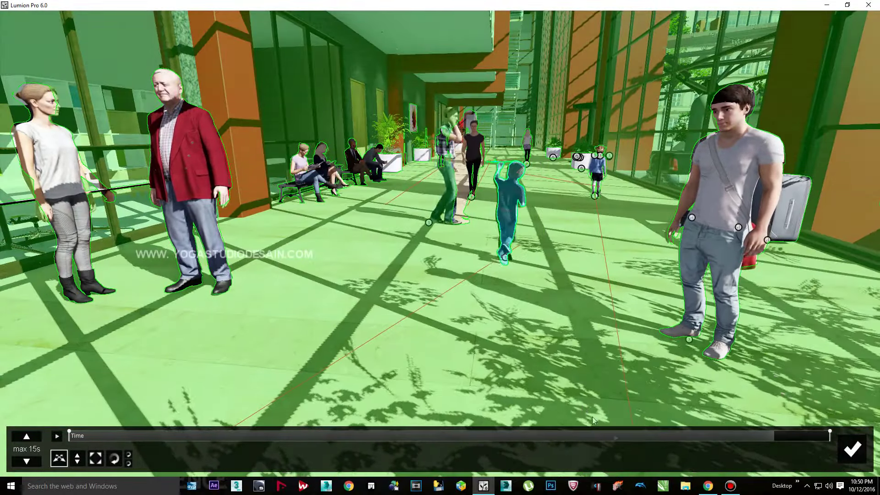
{"action": "left_click", "coordinate": [809, 436]}
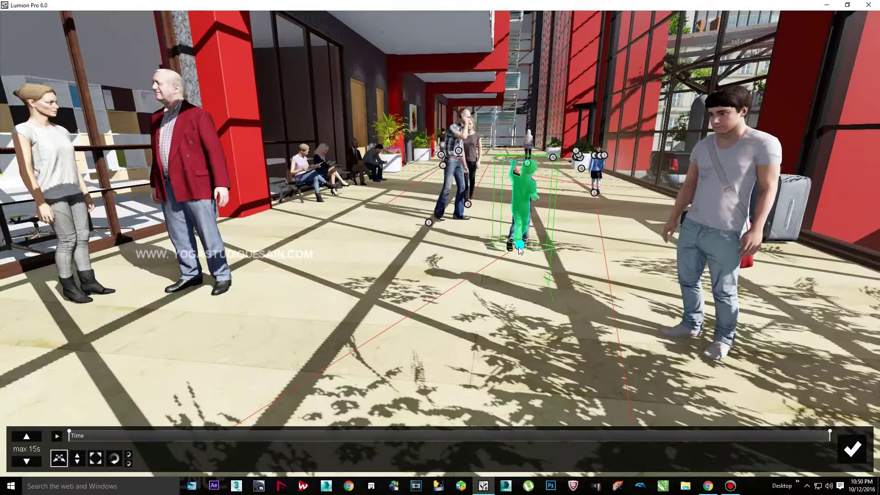
{"action": "left_click_drag", "start_coordinate": [519, 245], "coordinate": [556, 224]}
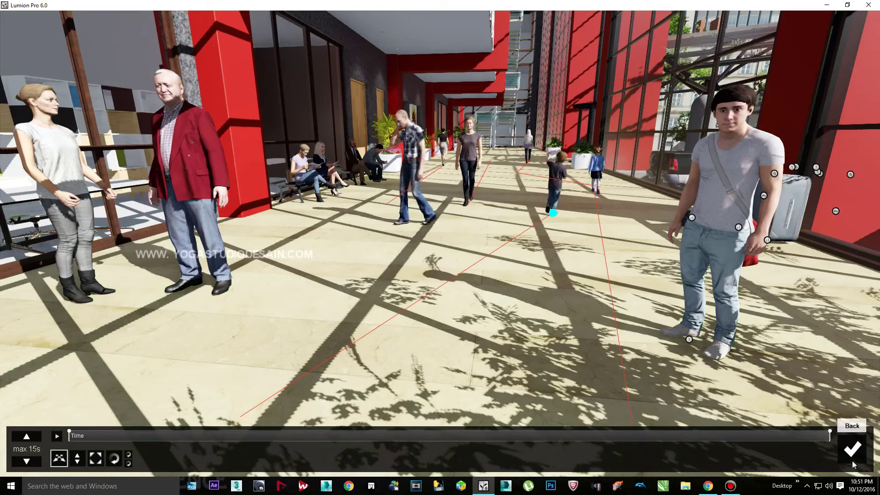
{"action": "left_click", "coordinate": [852, 452]}
{"action": "mouse_move", "coordinate": [516, 431]}
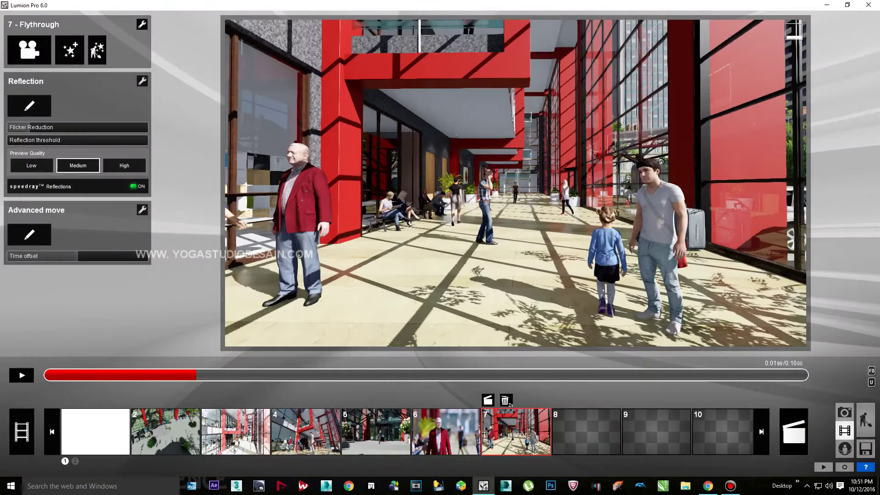
Start exporting the Flythrough clip as an MP4 movie
{"action": "left_click", "coordinate": [488, 401]}
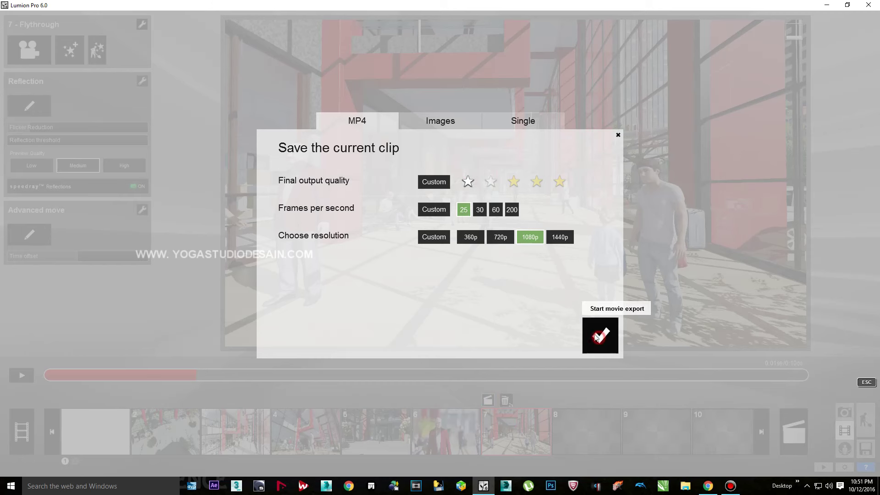
{"action": "left_click", "coordinate": [589, 349]}
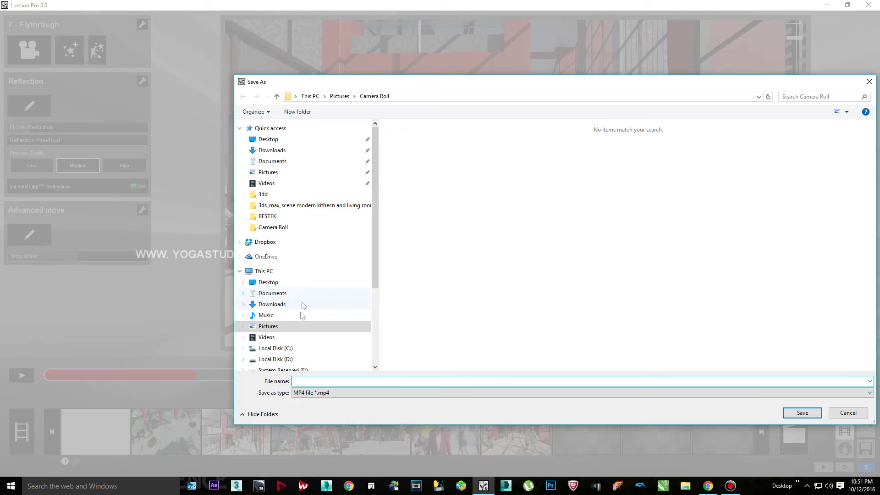
{"action": "scroll", "coordinate": [302, 307], "scroll_direction": "down", "scroll_amount": 2}
{"action": "scroll", "coordinate": [306, 329], "scroll_direction": "down", "scroll_amount": 1}
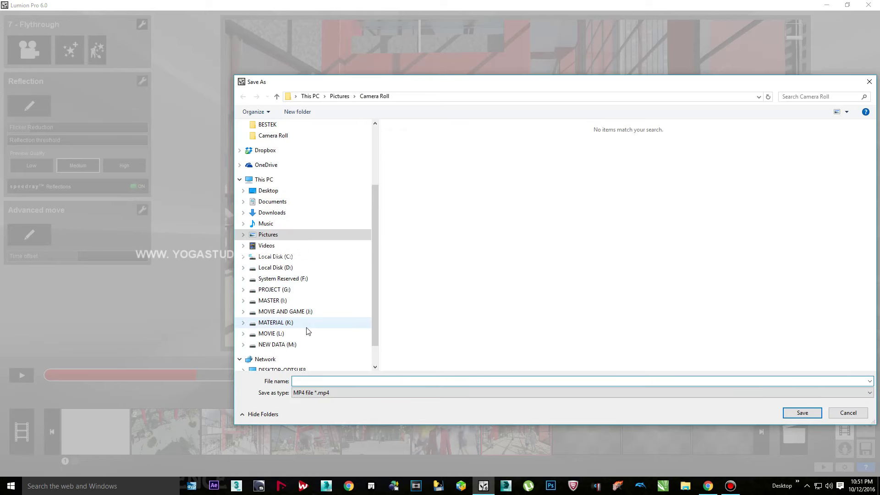
Save the MP4 into a new folder '260 office new' under MASTER (I:)\TUTOR YOGA
{"action": "left_click", "coordinate": [289, 302]}
{"action": "scroll", "coordinate": [467, 280], "scroll_direction": "down", "scroll_amount": 3}
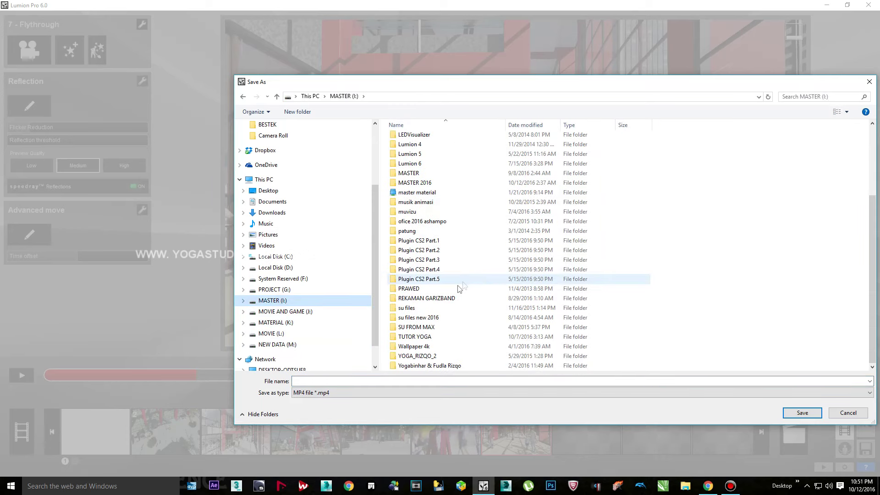
{"action": "left_click", "coordinate": [427, 337]}
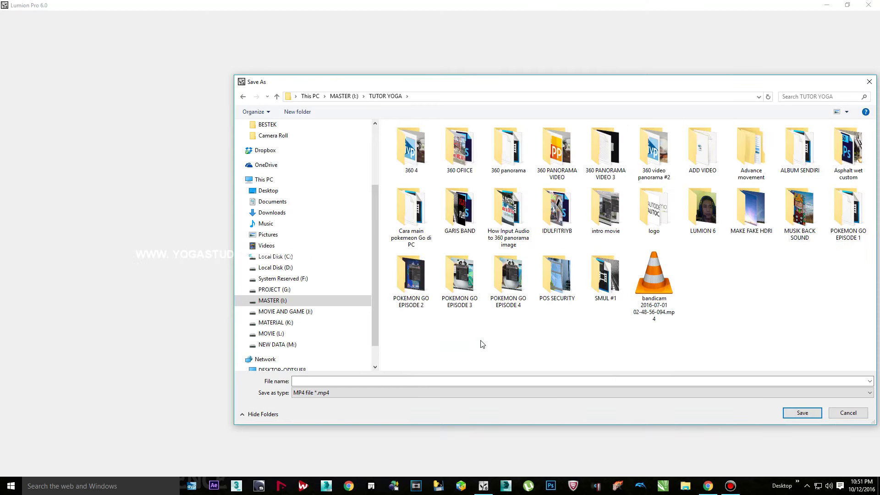
{"action": "right_click", "coordinate": [549, 356]}
{"action": "mouse_move", "coordinate": [597, 451]}
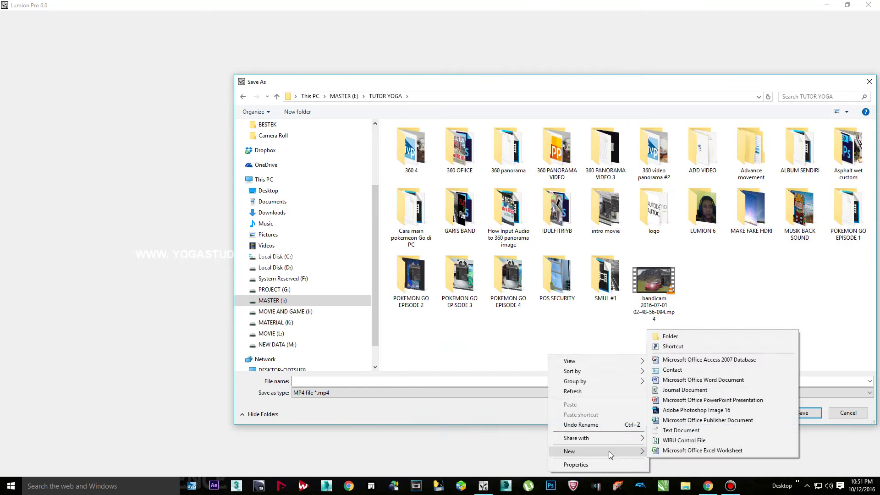
{"action": "left_click", "coordinate": [676, 336]}
{"action": "type", "text": "260 office new"}
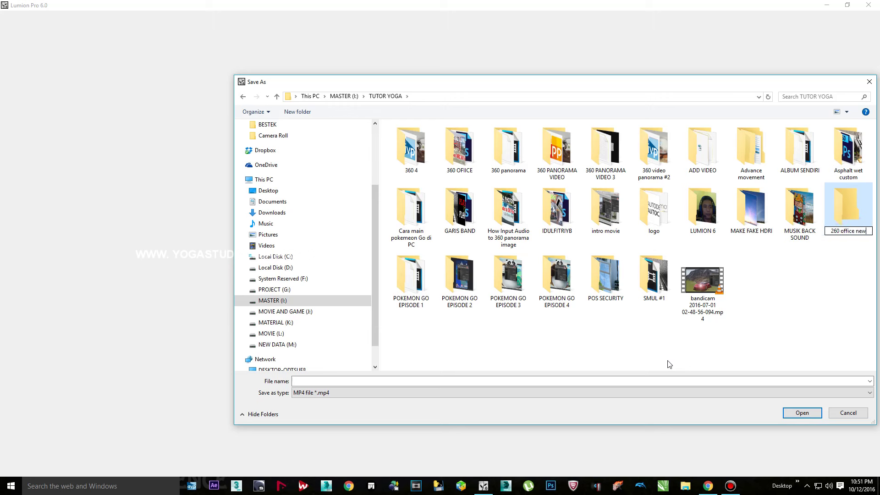
{"action": "left_click", "coordinate": [820, 321]}
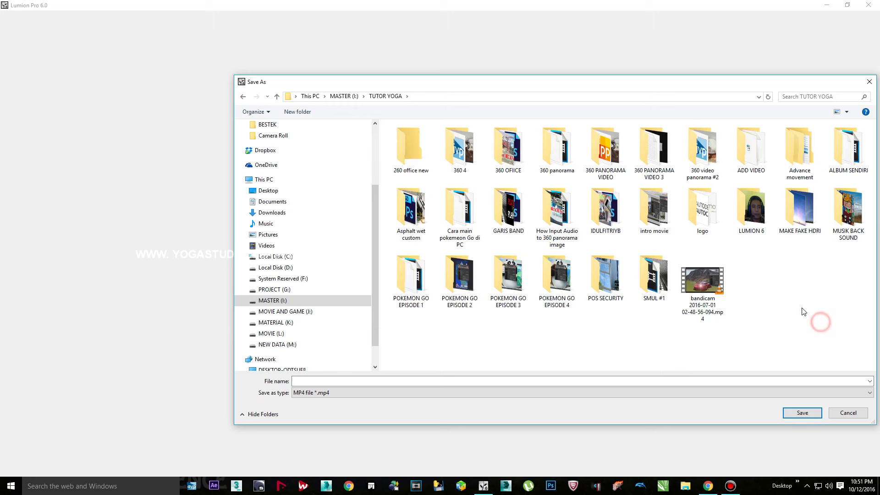
{"action": "double_click", "coordinate": [404, 141]}
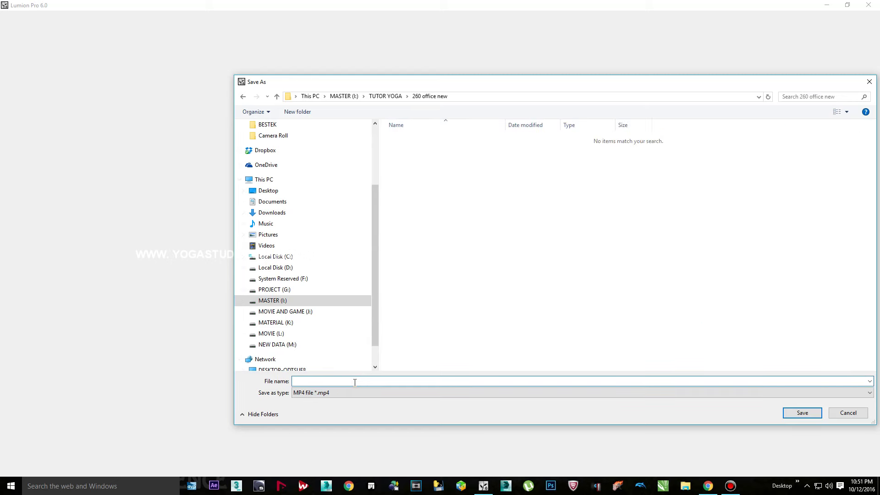
{"action": "type", "text": "1"}
{"action": "left_click", "coordinate": [805, 415]}
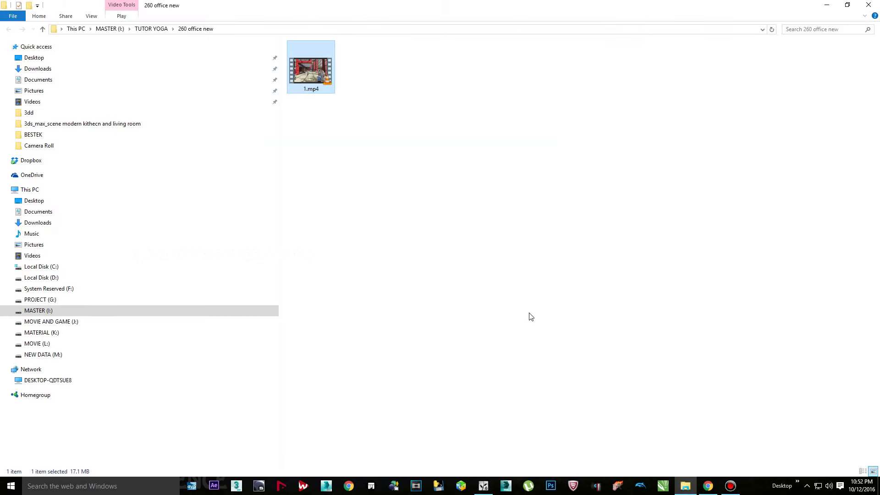
Preview 1.mp4 in VLC, then close VLC and the folder window to return to Lumion
{"action": "double_click", "coordinate": [327, 71]}
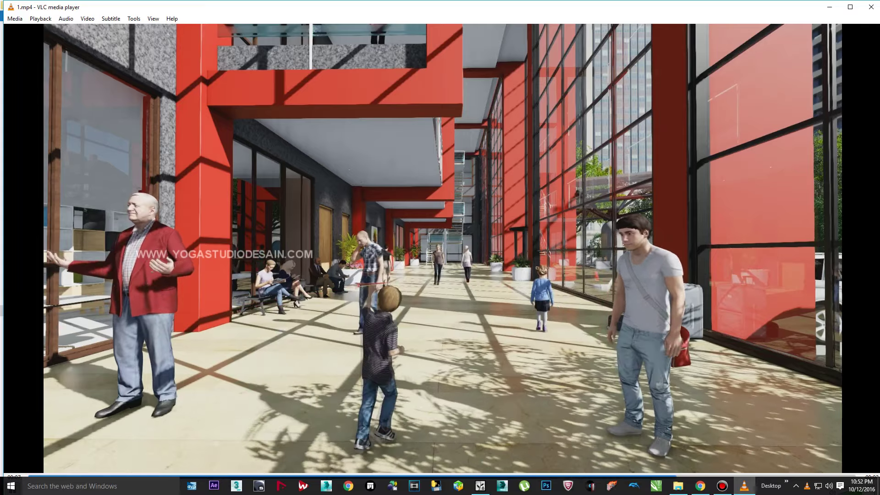
{"action": "left_click", "coordinate": [870, 7]}
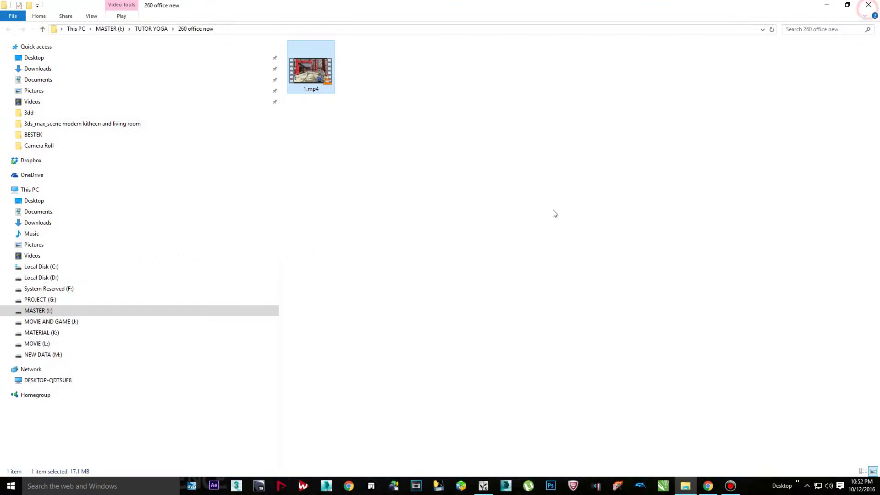
{"action": "left_click", "coordinate": [870, 5]}
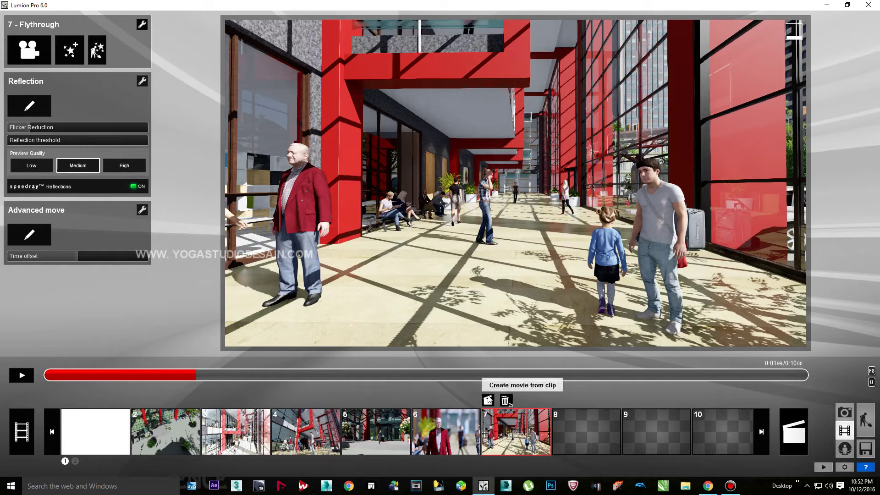
Retake clip 7's first keyframe facing the glass facade, parked cars and the balloon girl
{"action": "left_click", "coordinate": [38, 53]}
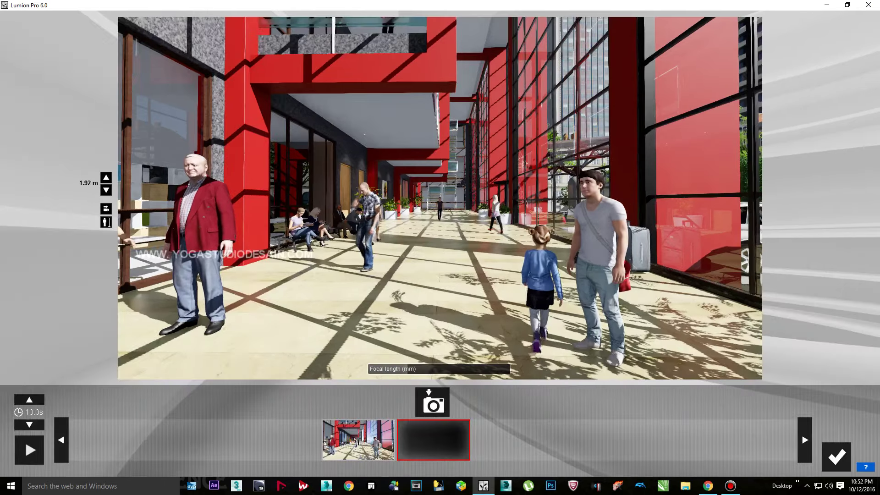
{"action": "right_click_drag", "start_coordinate": [320, 145], "coordinate": [467, 148]}
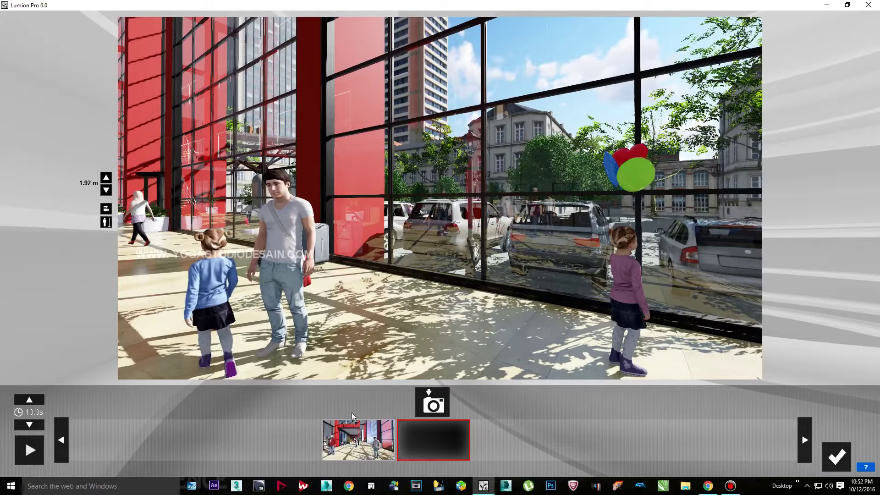
{"action": "left_click", "coordinate": [360, 455]}
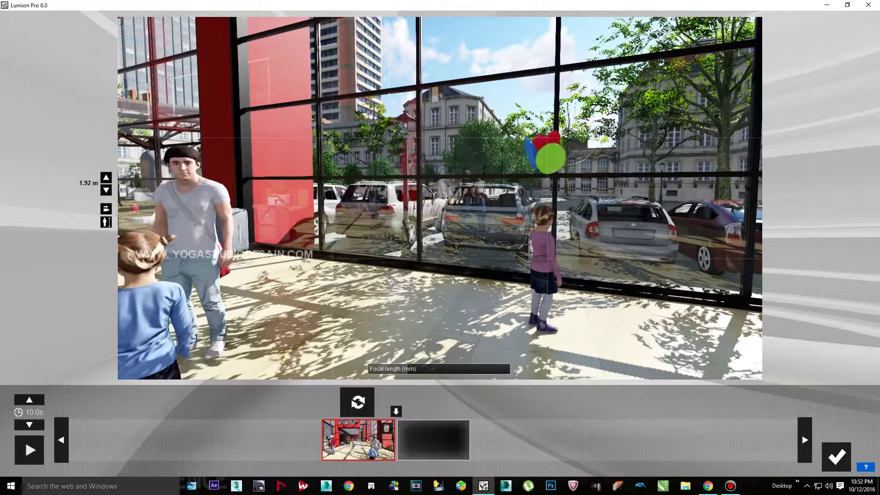
{"action": "left_click", "coordinate": [362, 402]}
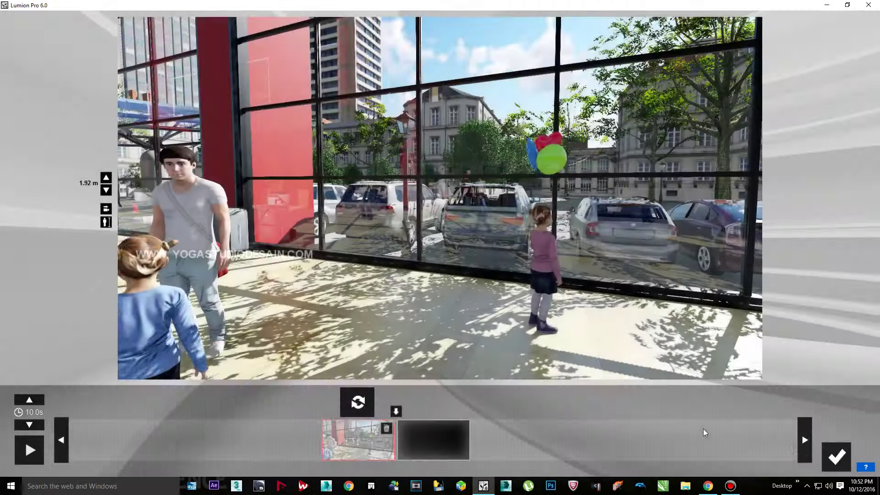
{"action": "left_click", "coordinate": [837, 451]}
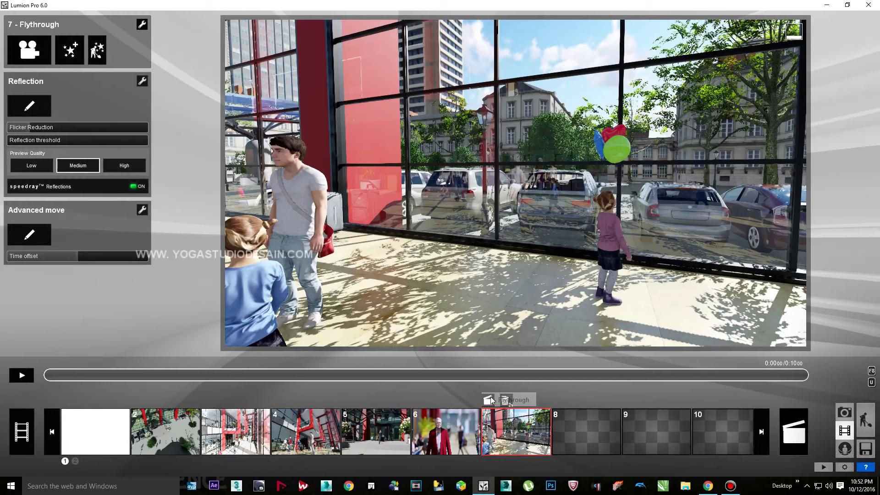
{"action": "left_click", "coordinate": [488, 400]}
Render clip 7 as 2.mp4 into 260 office new, then close the folder window
{"action": "left_click", "coordinate": [598, 332]}
{"action": "type", "text": "2"}
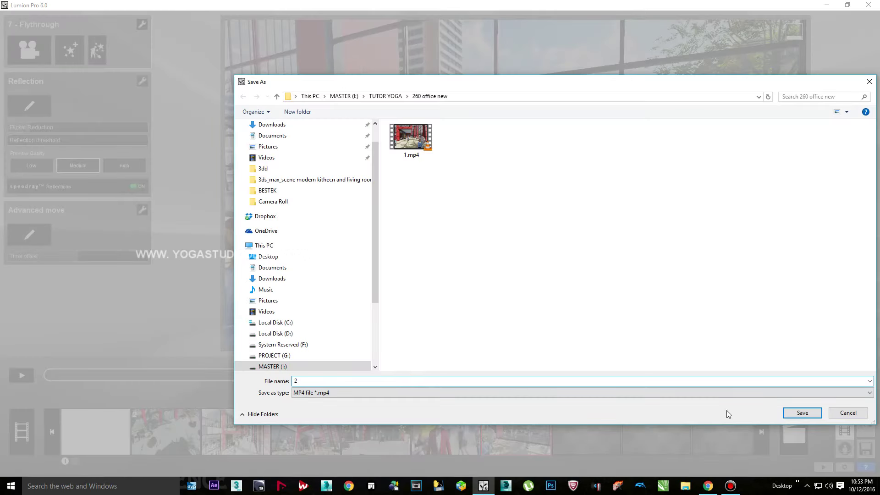
{"action": "left_click", "coordinate": [812, 414]}
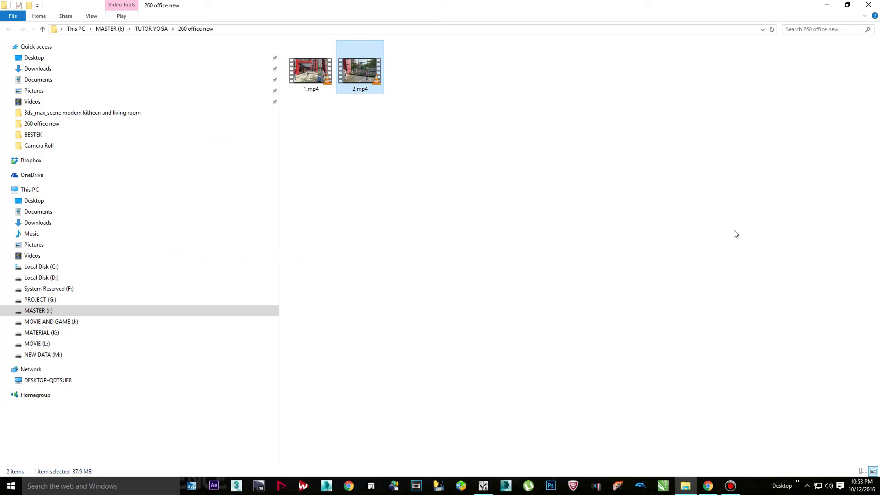
{"action": "left_click", "coordinate": [868, 8]}
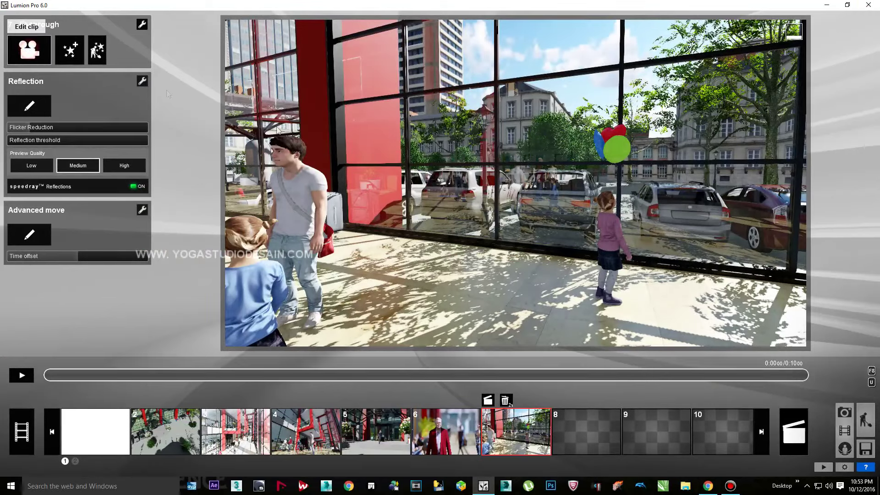
Move clip 7's camera right and retake the keyframe framing the red column corner
{"action": "left_click", "coordinate": [28, 49]}
{"action": "key", "text": "d"}
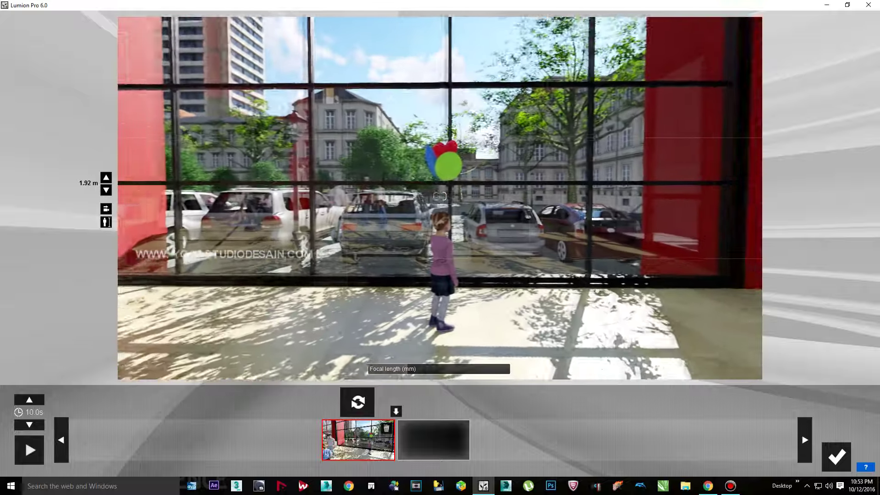
{"action": "key", "text": "d"}
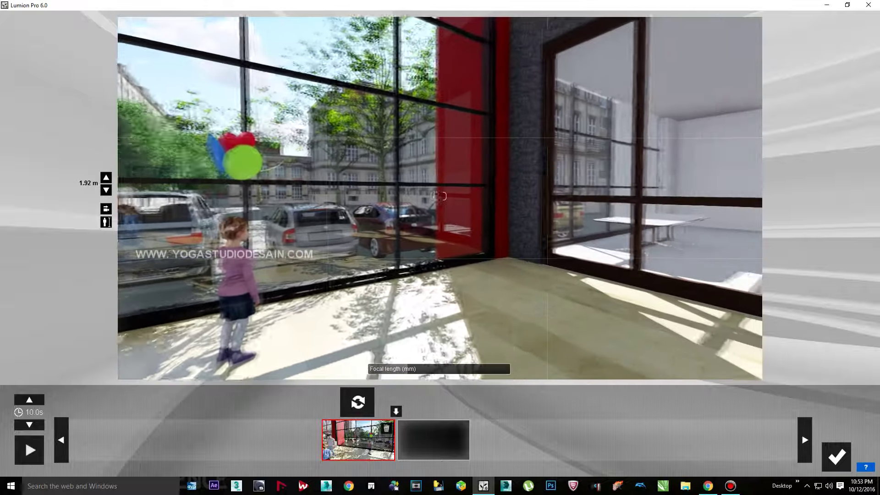
{"action": "left_click", "coordinate": [358, 401]}
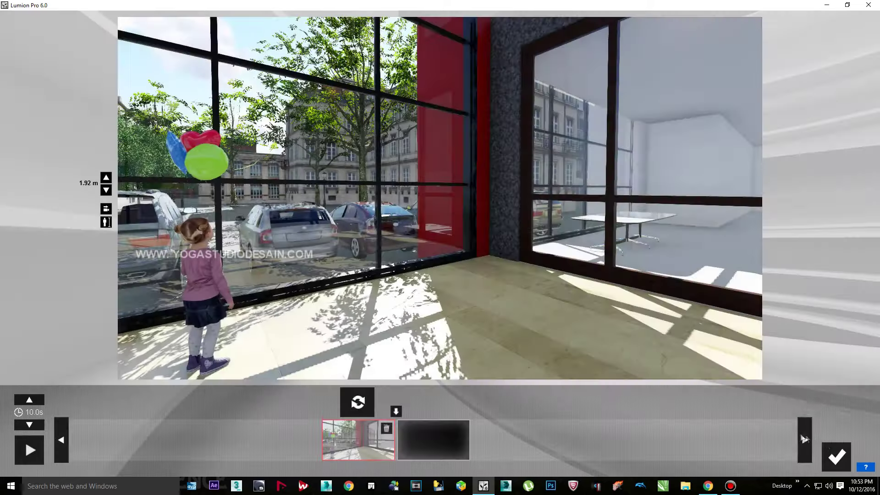
{"action": "left_click", "coordinate": [840, 460]}
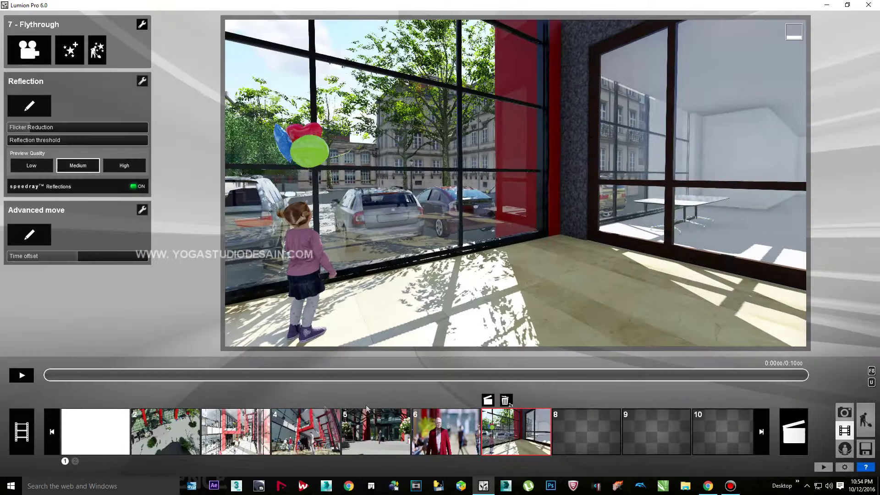
Render the red-column view as 3.mp4, then close the folder window afterward
{"action": "left_click", "coordinate": [488, 400]}
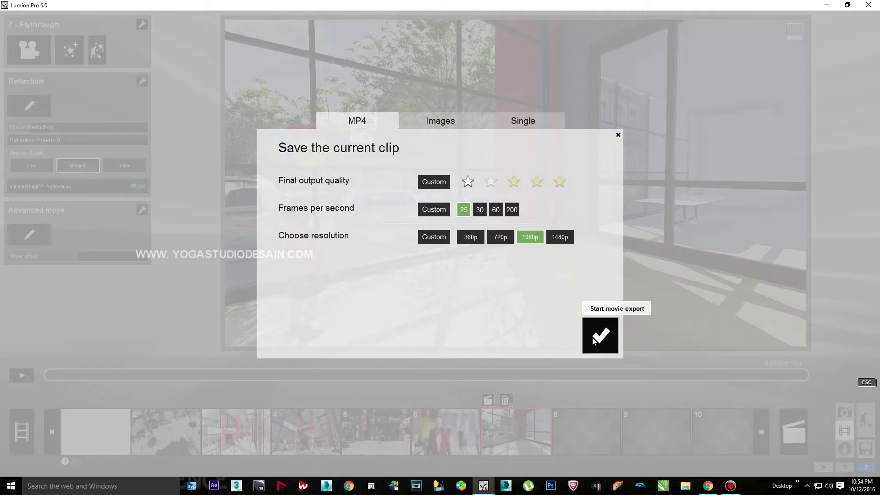
{"action": "left_click", "coordinate": [597, 335]}
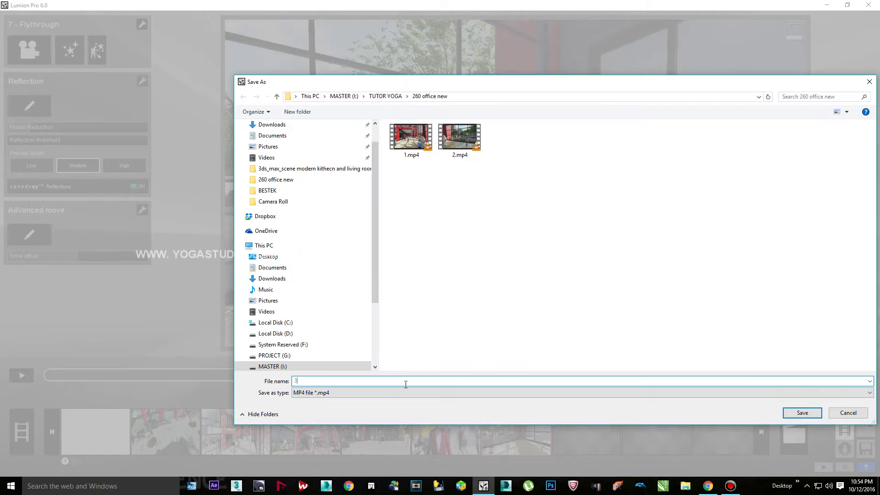
{"action": "key", "text": "Return"}
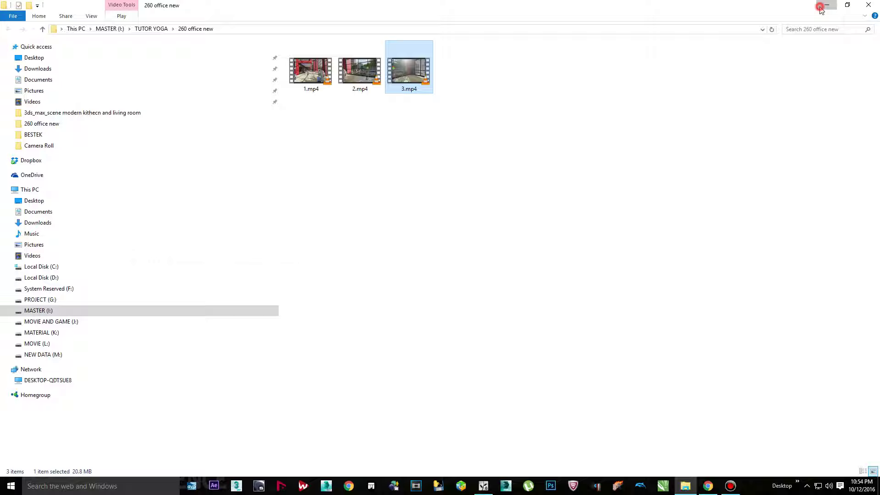
{"action": "left_click", "coordinate": [820, 7]}
{"action": "left_click", "coordinate": [28, 50]}
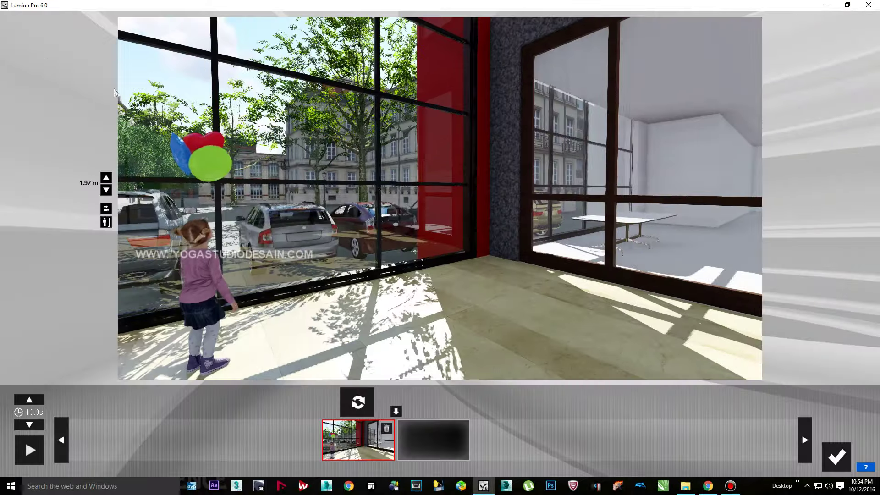
Rotate clip 7's camera toward the glass-walled interior room with the boy and retake the keyframe
{"action": "right_click_drag", "start_coordinate": [440, 196], "coordinate": [486, 197]}
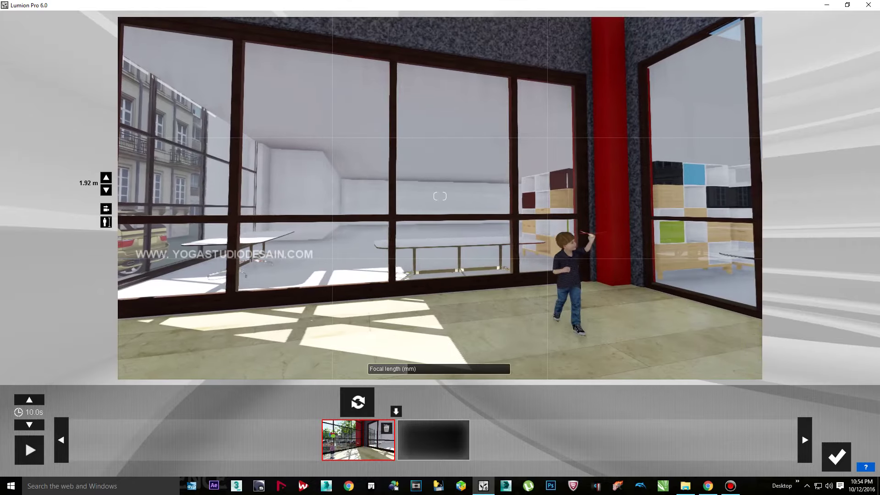
{"action": "right_click_drag", "start_coordinate": [439, 196], "coordinate": [438, 204]}
{"action": "left_click", "coordinate": [362, 400]}
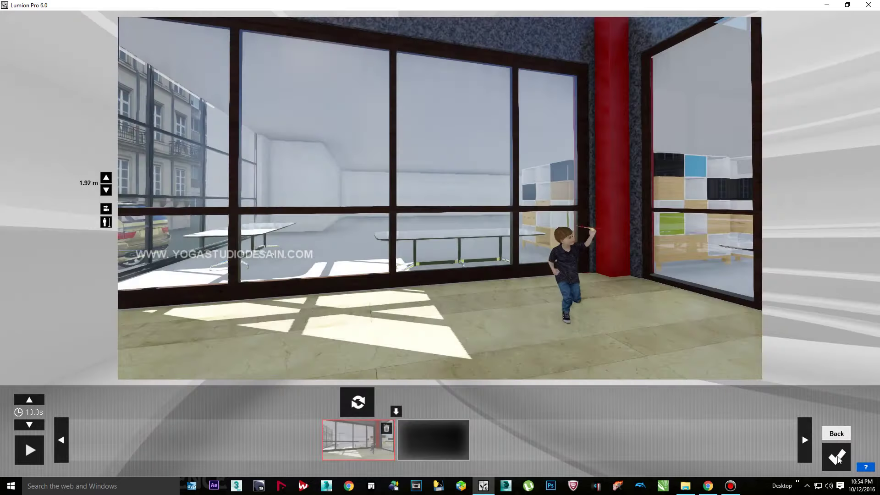
{"action": "left_click", "coordinate": [836, 457]}
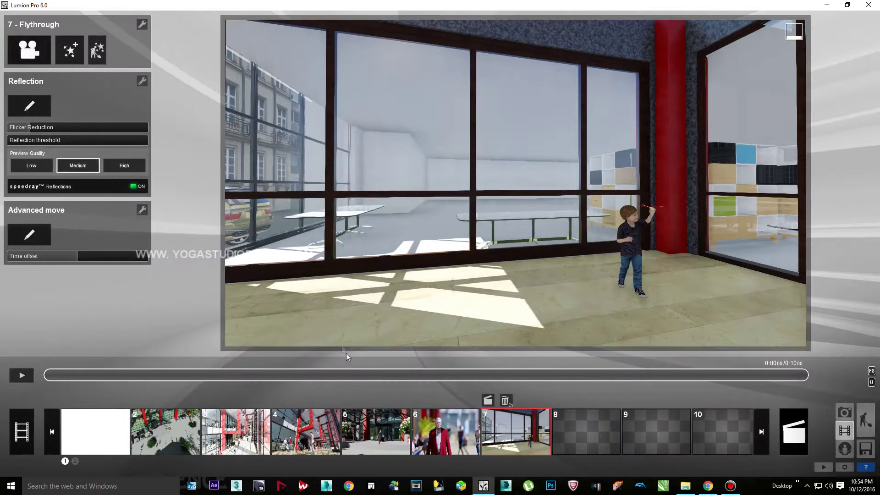
Render this interior room view of clip 7 as 4.mp4
{"action": "left_click", "coordinate": [504, 400]}
{"action": "left_click", "coordinate": [595, 339]}
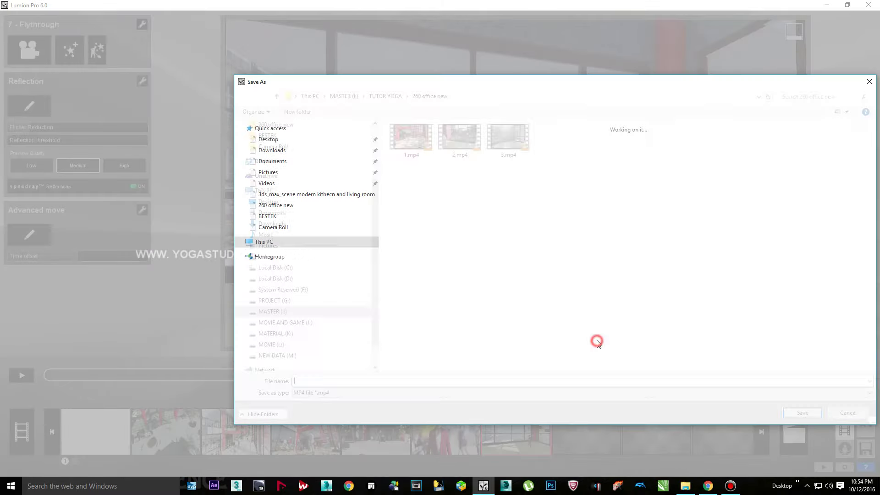
{"action": "left_click", "coordinate": [493, 381]}
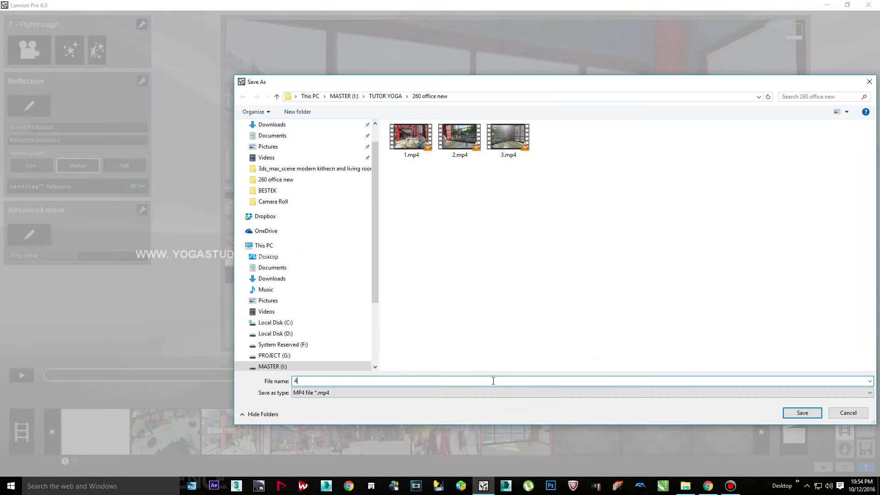
{"action": "key", "text": "Return"}
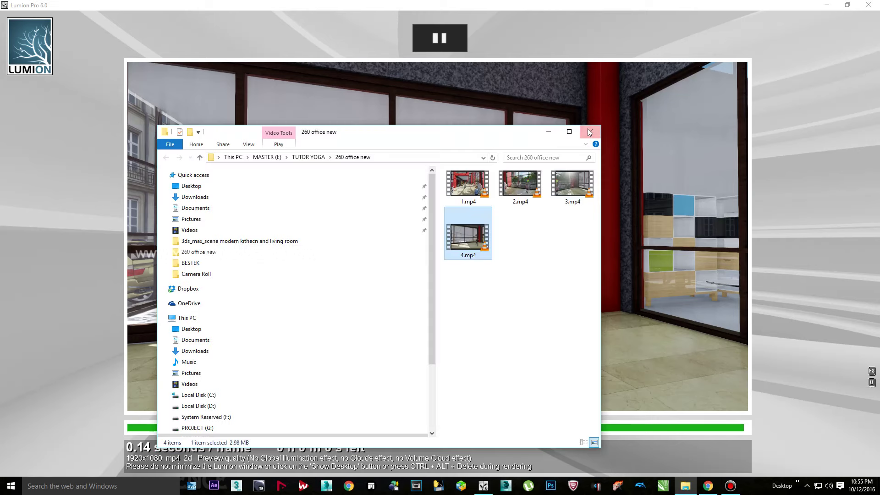
Turn clip 7's camera toward the office with colourful shelves and the seated woman, retaking the keyframe
{"action": "left_click", "coordinate": [589, 133]}
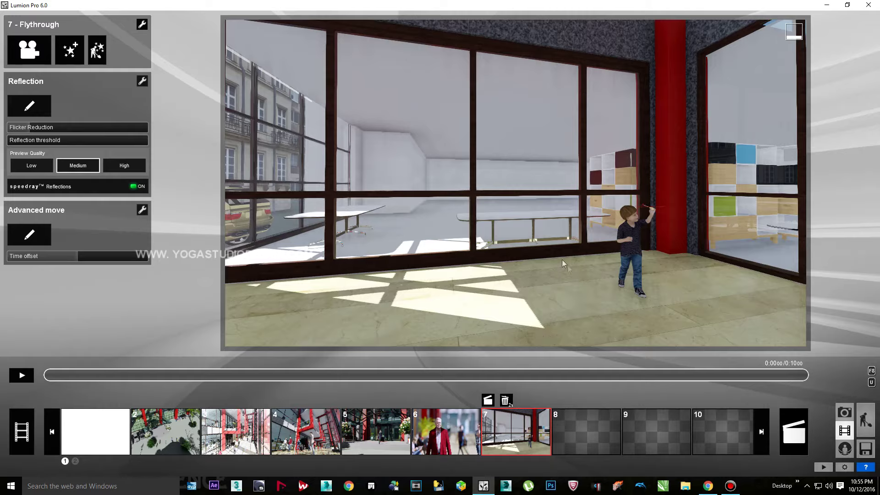
{"action": "left_click", "coordinate": [29, 49]}
{"action": "right_click_drag", "start_coordinate": [440, 196], "coordinate": [440, 196]}
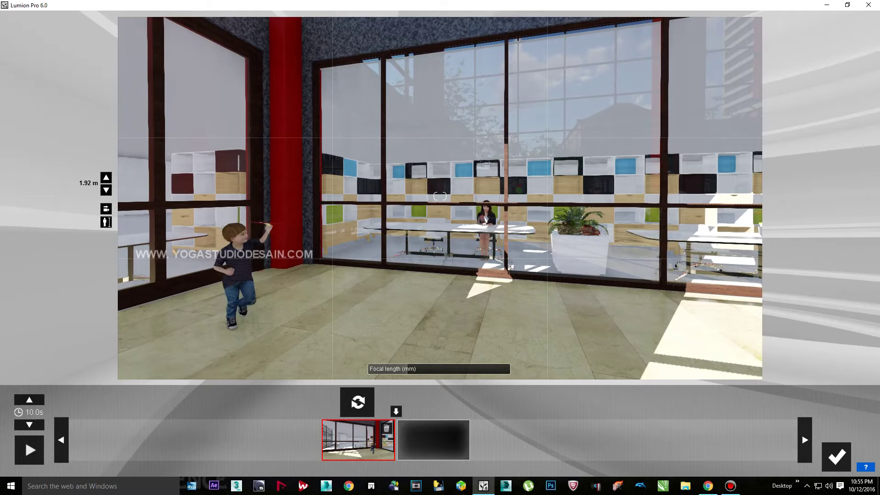
{"action": "left_click", "coordinate": [358, 402]}
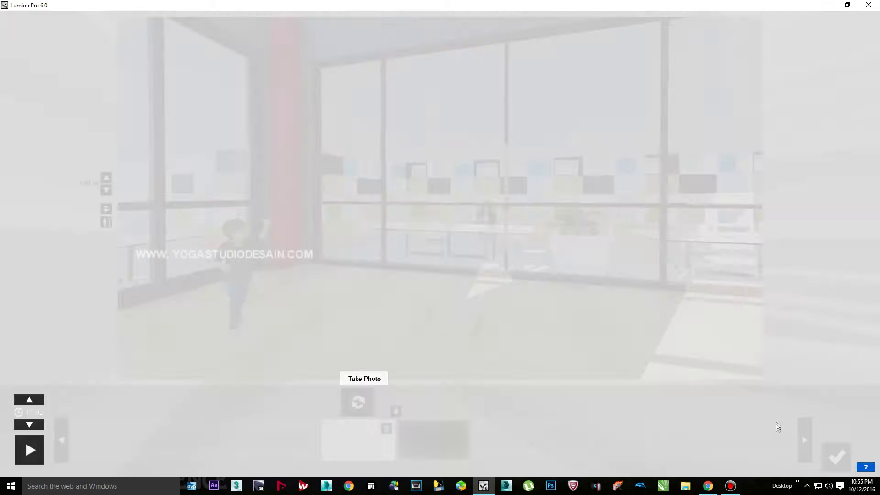
{"action": "left_click", "coordinate": [829, 458]}
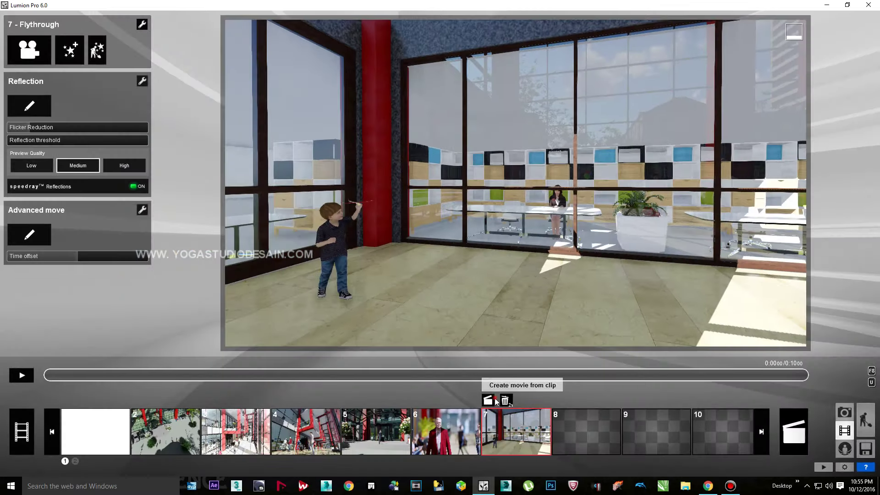
Render the shelved office view as 5.mp4, then close the folder window
{"action": "left_click", "coordinate": [488, 400]}
{"action": "left_click", "coordinate": [600, 335]}
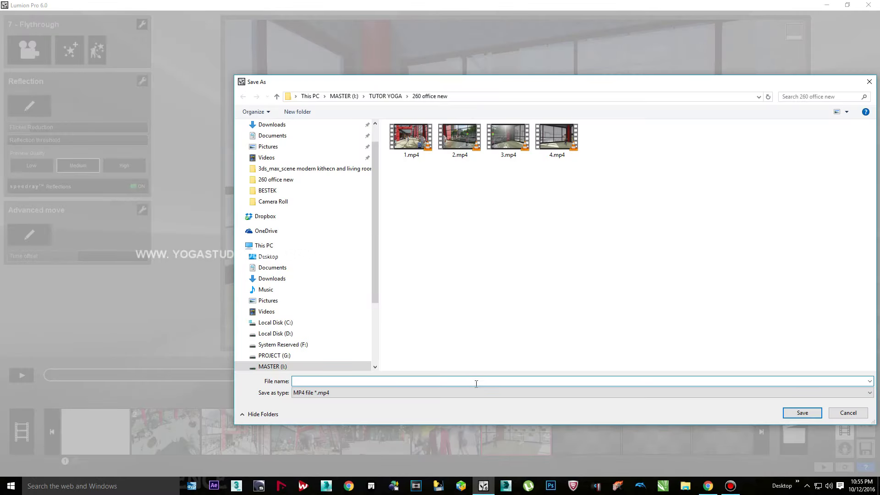
{"action": "type", "text": "5"}
{"action": "key", "text": "Return"}
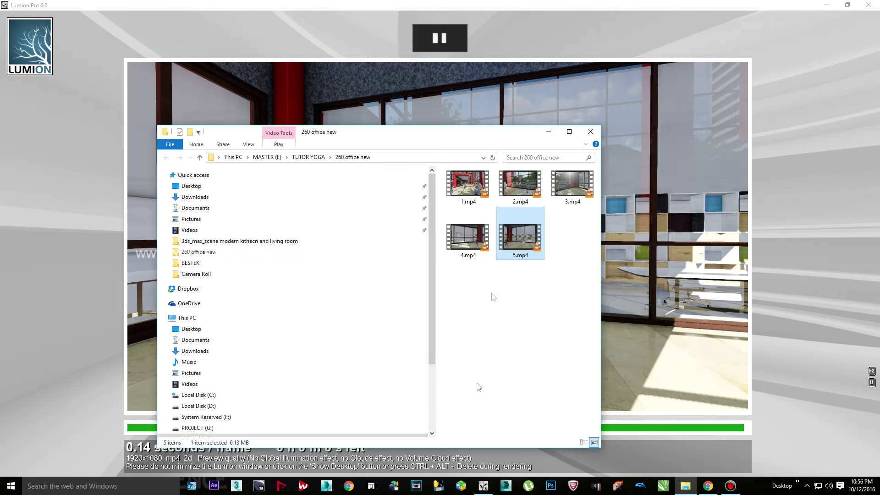
{"action": "left_click", "coordinate": [779, 198]}
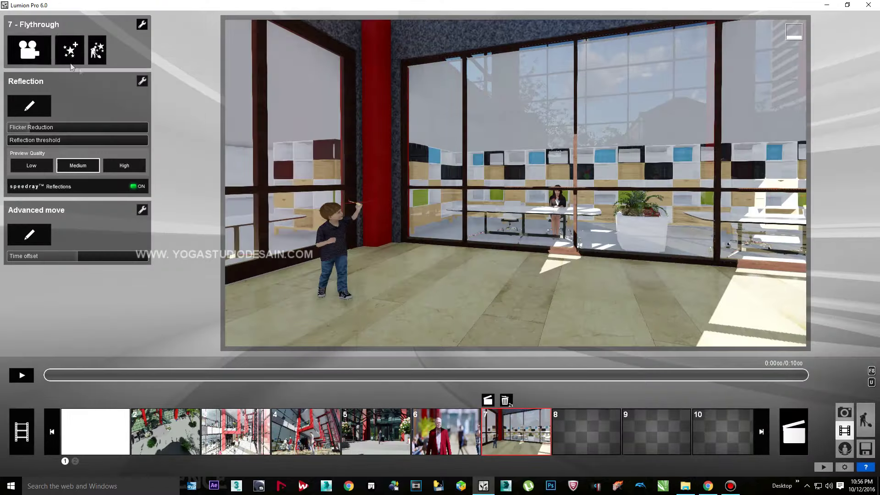
Reframe clip 7's camera toward the glass facade and people with D/A keys, retaking the keyframe
{"action": "left_click", "coordinate": [27, 52]}
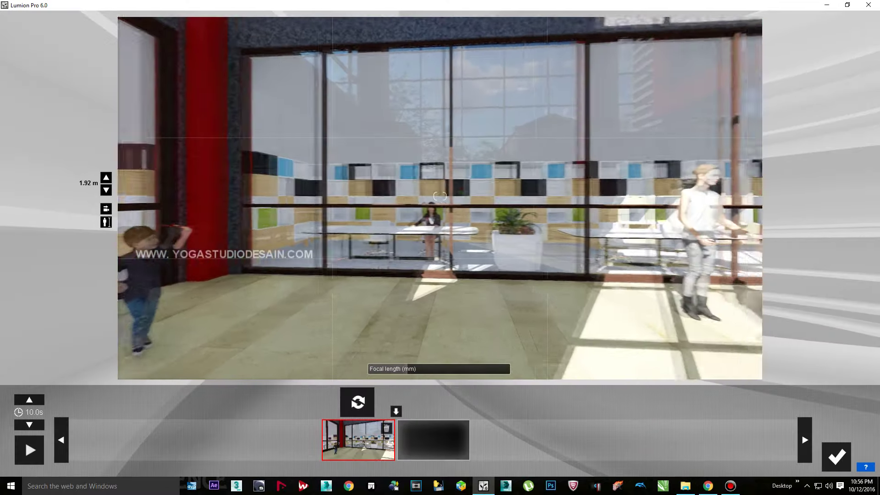
{"action": "key", "text": "d"}
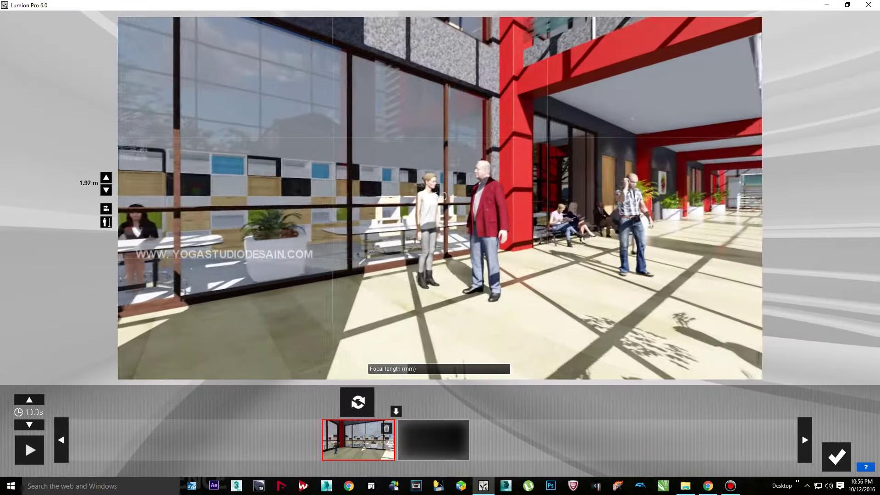
{"action": "key", "text": "a"}
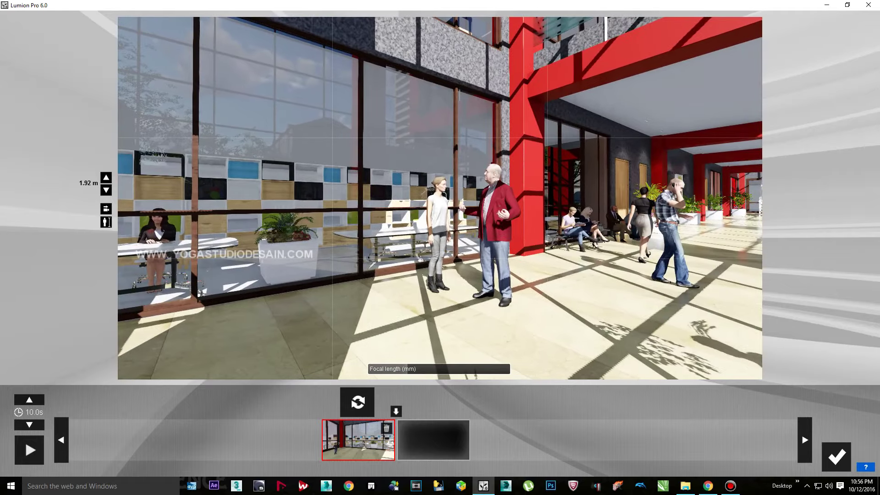
{"action": "left_click", "coordinate": [357, 402]}
{"action": "left_click", "coordinate": [836, 457]}
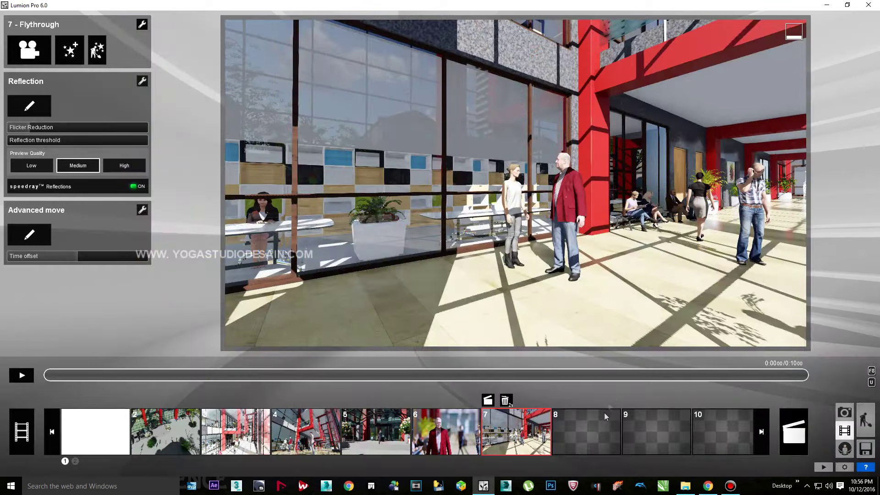
Render the glass facade view as 6.mp4, then close the folder window
{"action": "left_click", "coordinate": [488, 400]}
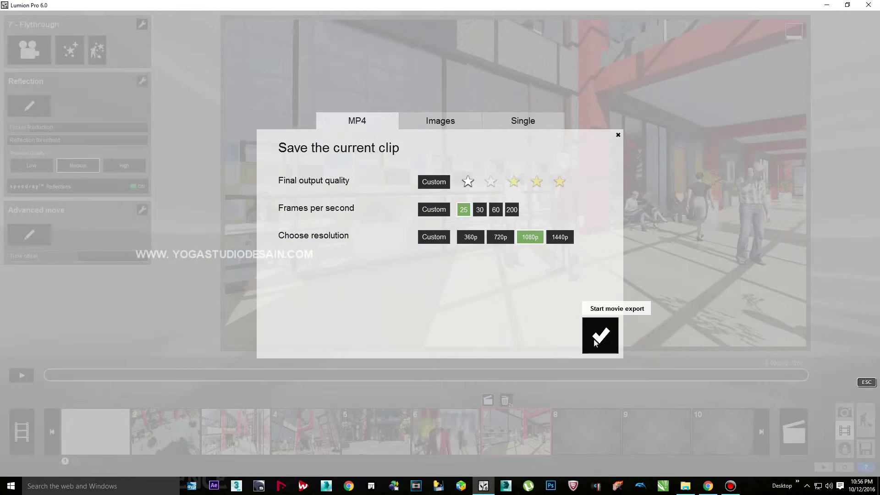
{"action": "left_click", "coordinate": [599, 334]}
{"action": "left_click", "coordinate": [512, 379]}
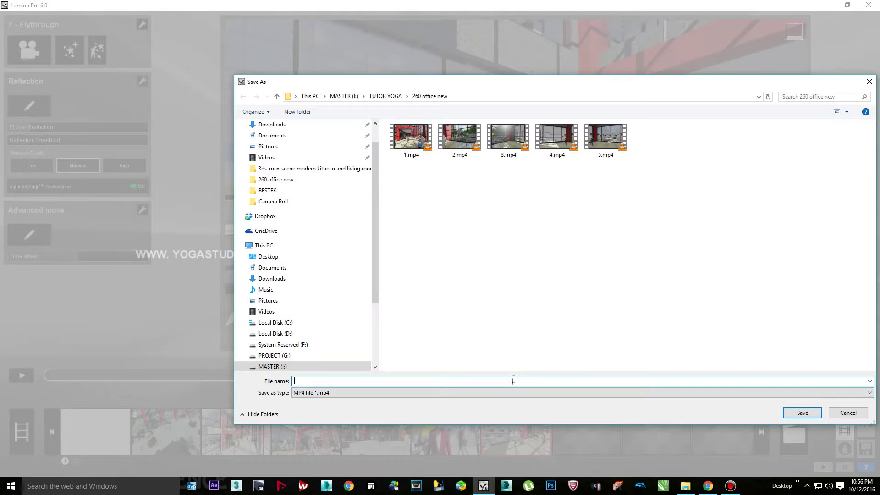
{"action": "type", "text": "6"}
{"action": "key", "text": "Return"}
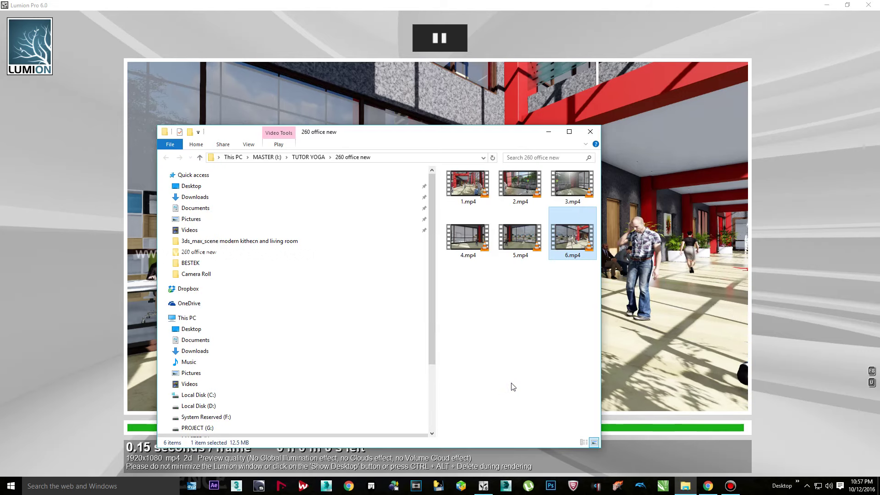
{"action": "left_click", "coordinate": [590, 131]}
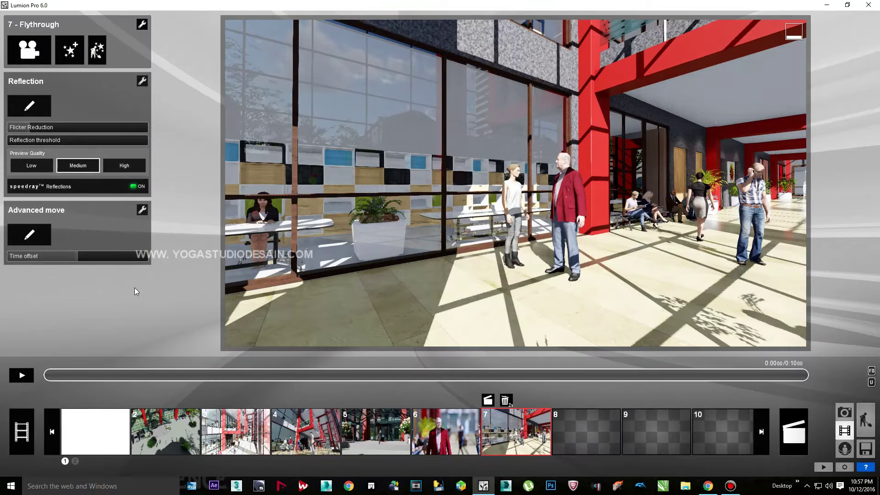
Tilt clip 7's camera up the red-columned corridor, then launch Kolor Autopano Video Pro
{"action": "left_click", "coordinate": [29, 50]}
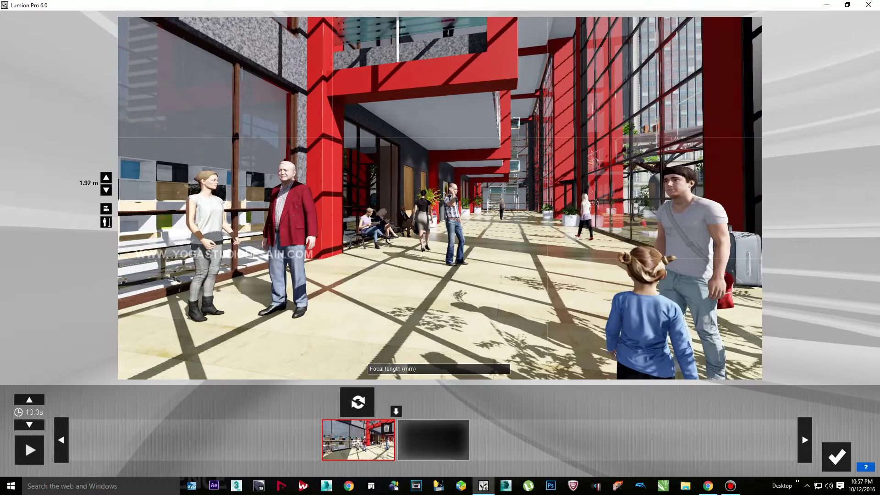
{"action": "right_click_drag", "start_coordinate": [439, 248], "coordinate": [440, 231]}
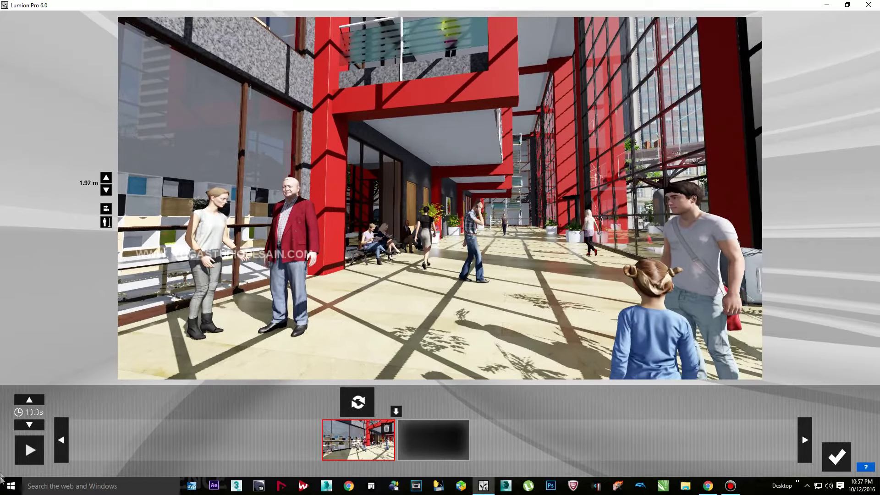
{"action": "left_click", "coordinate": [10, 485]}
{"action": "scroll", "coordinate": [271, 300], "scroll_direction": "down", "scroll_amount": 3}
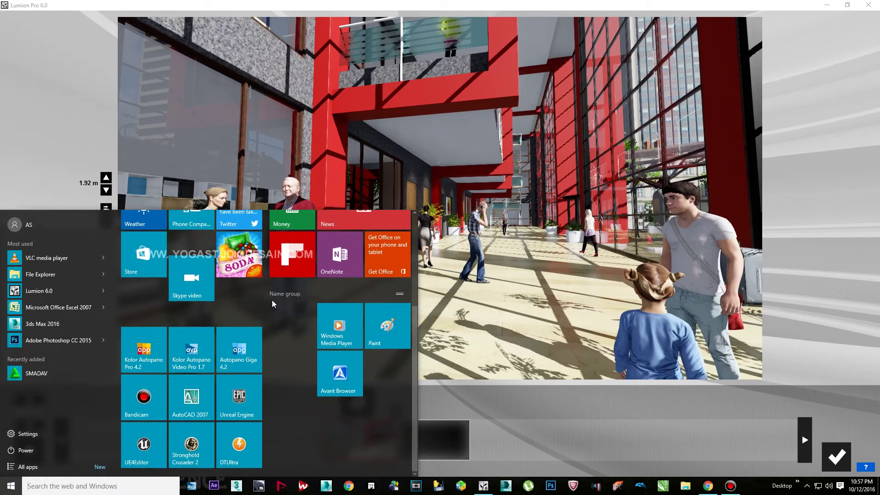
{"action": "left_click", "coordinate": [194, 362]}
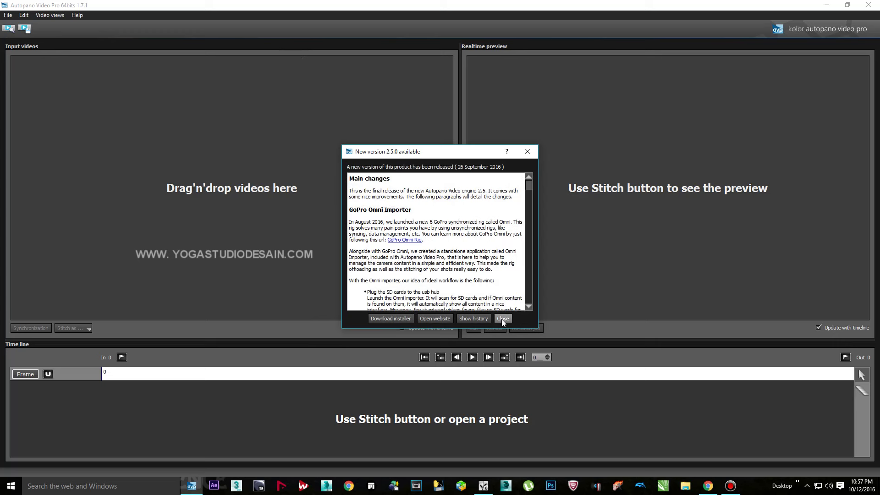
Dismiss the update notice and import 1.mp4–6.mp4 from MASTER (I:)\TUTOR YOGA\260 office new
{"action": "left_click", "coordinate": [502, 319]}
{"action": "left_click", "coordinate": [3, 18]}
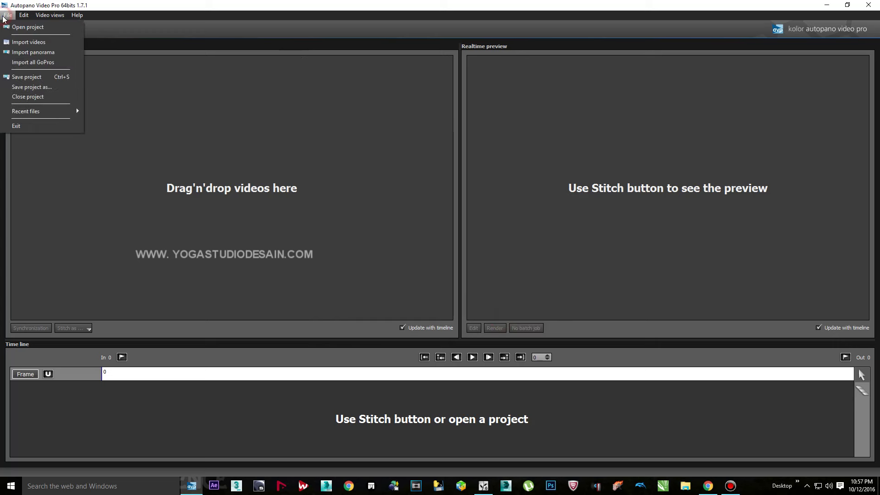
{"action": "left_click", "coordinate": [10, 17]}
{"action": "left_click", "coordinate": [13, 17]}
{"action": "left_click", "coordinate": [37, 44]}
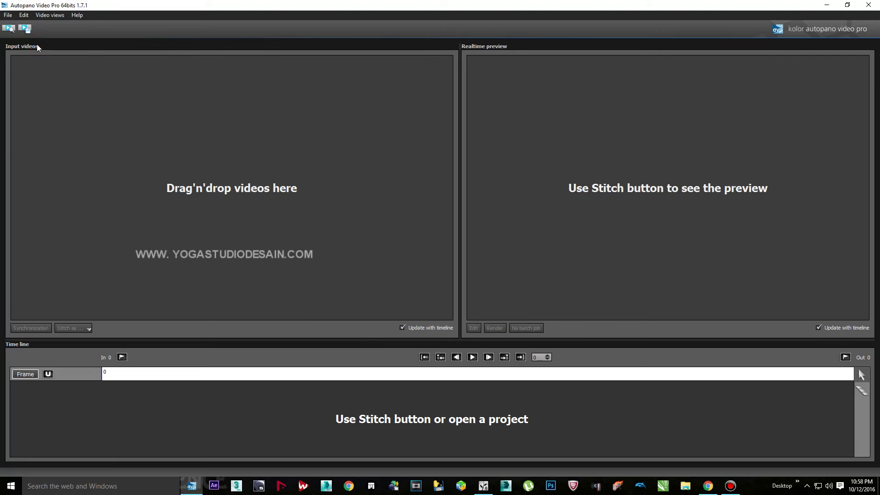
{"action": "scroll", "coordinate": [96, 169], "scroll_direction": "down", "scroll_amount": 2}
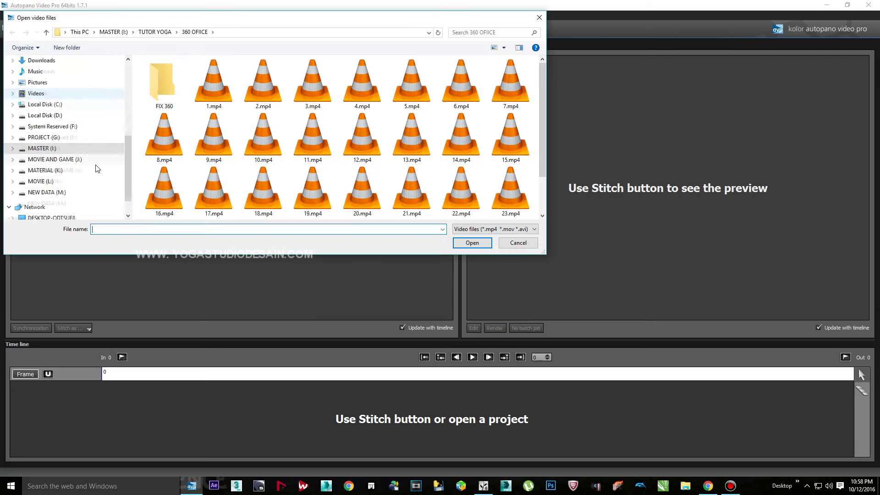
{"action": "left_click", "coordinate": [64, 150]}
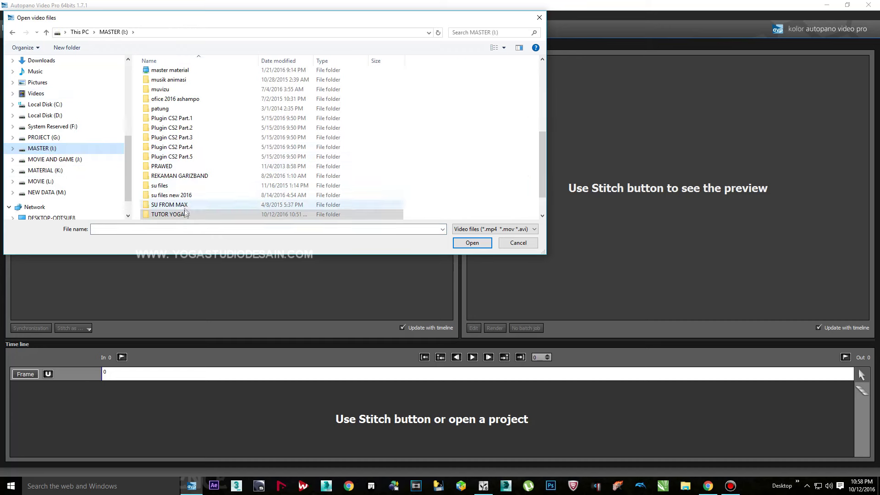
{"action": "double_click", "coordinate": [231, 215]}
{"action": "double_click", "coordinate": [161, 108]}
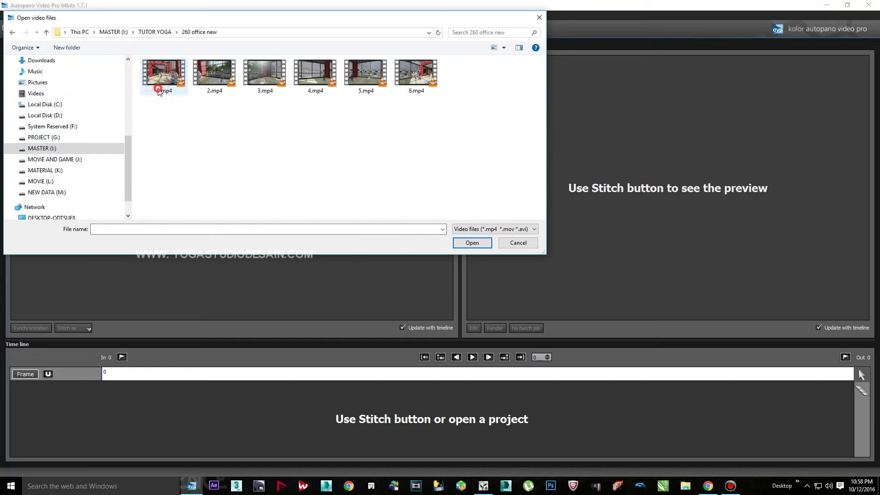
{"action": "left_click", "coordinate": [164, 76]}
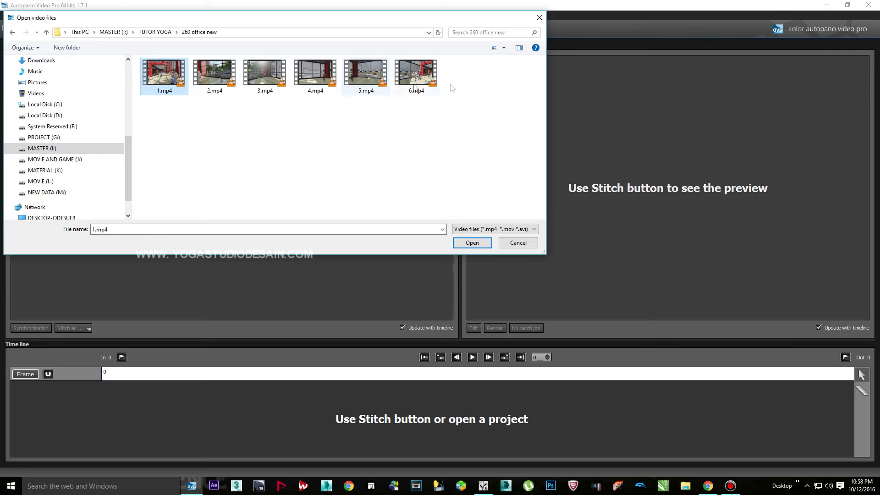
{"action": "left_click", "coordinate": [428, 71], "text": "shift"}
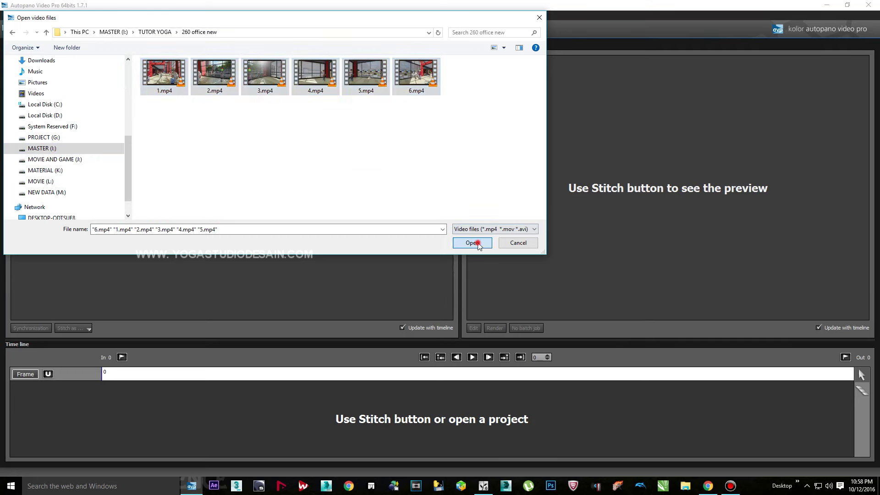
{"action": "left_click", "coordinate": [475, 243]}
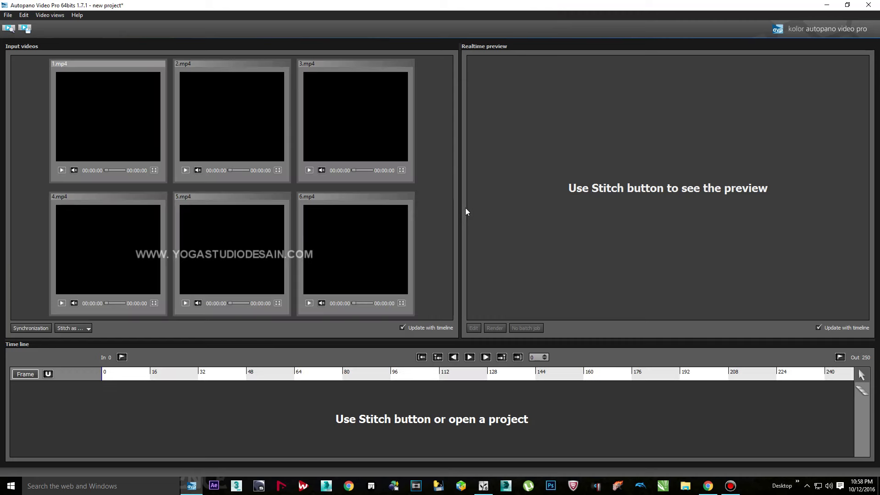
Stitch the clips with a 15 mm focal length and Standard lens type, then play the preview
{"action": "left_click", "coordinate": [88, 329]}
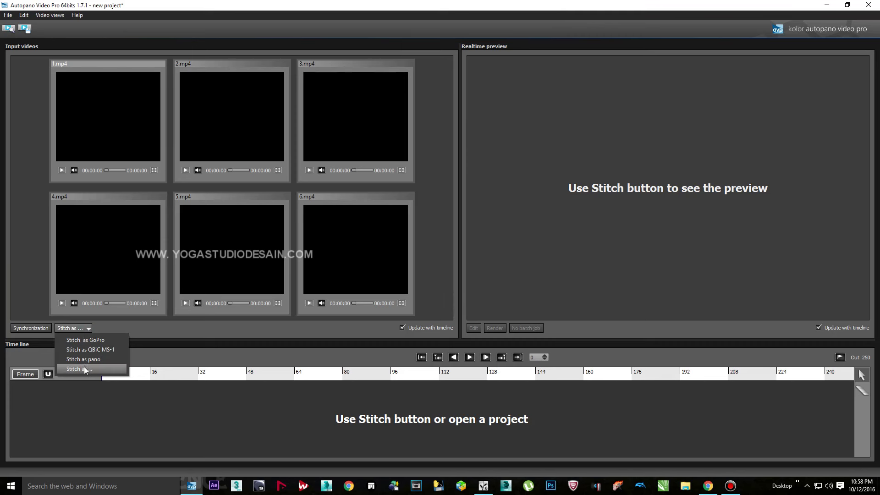
{"action": "left_click", "coordinate": [83, 367]}
{"action": "left_click", "coordinate": [483, 236]}
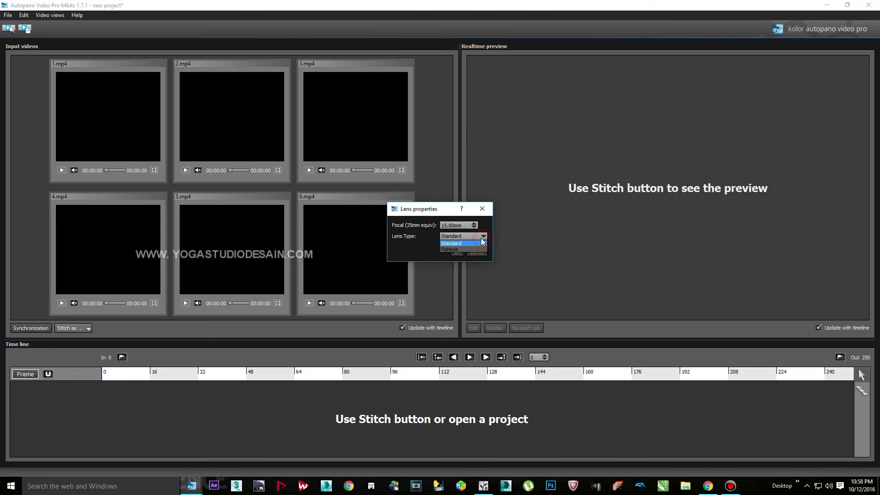
{"action": "left_click", "coordinate": [452, 244]}
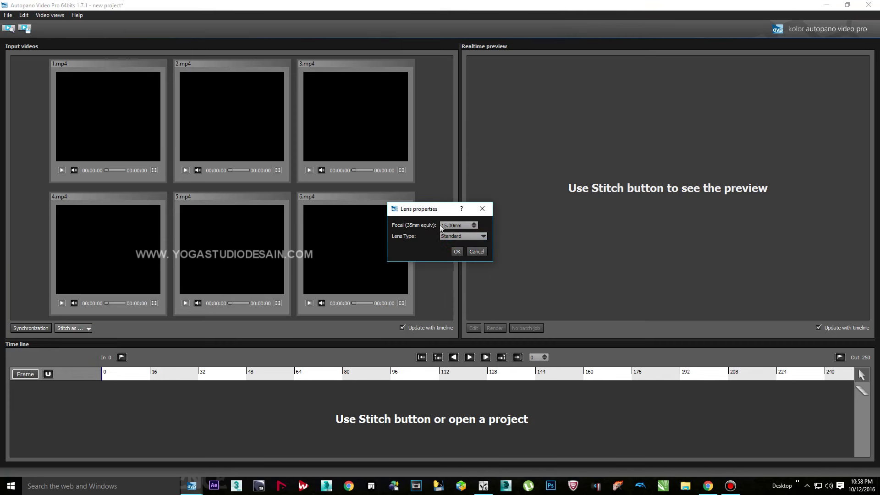
{"action": "left_click", "coordinate": [458, 252]}
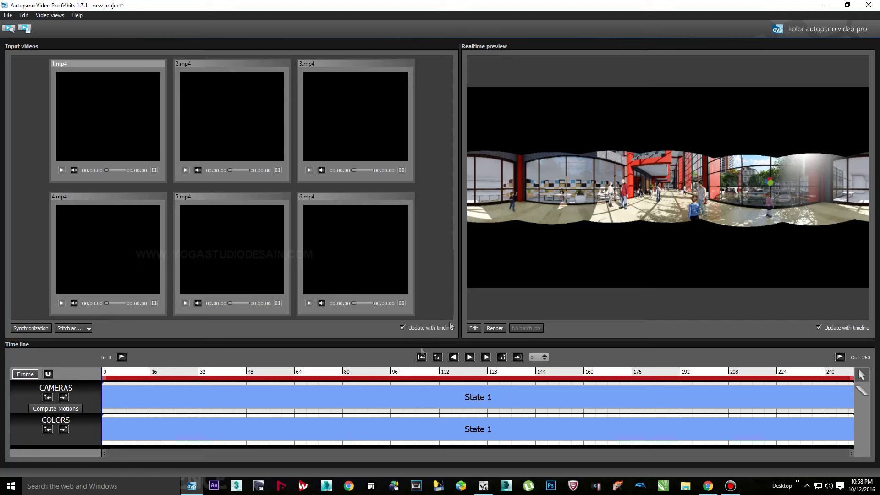
{"action": "left_click", "coordinate": [469, 358]}
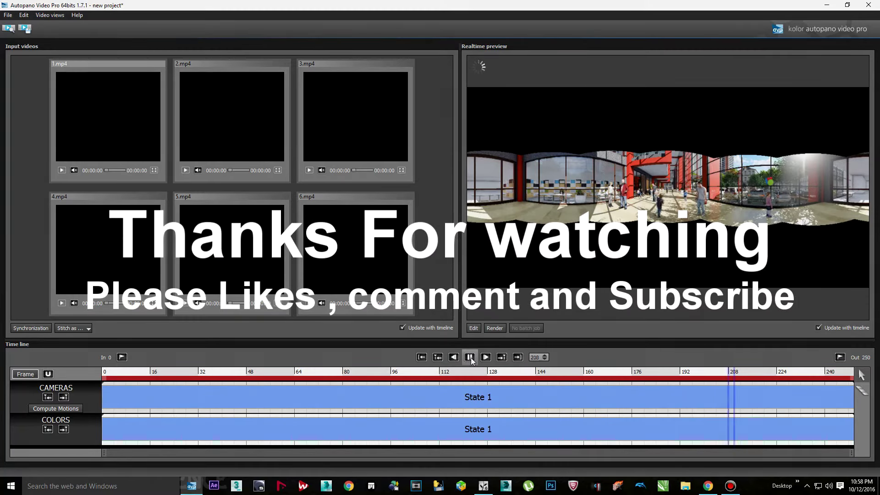
Replay the stitched lobby panorama from the start, then minimize Autopano Video Pro
{"action": "left_click", "coordinate": [471, 358]}
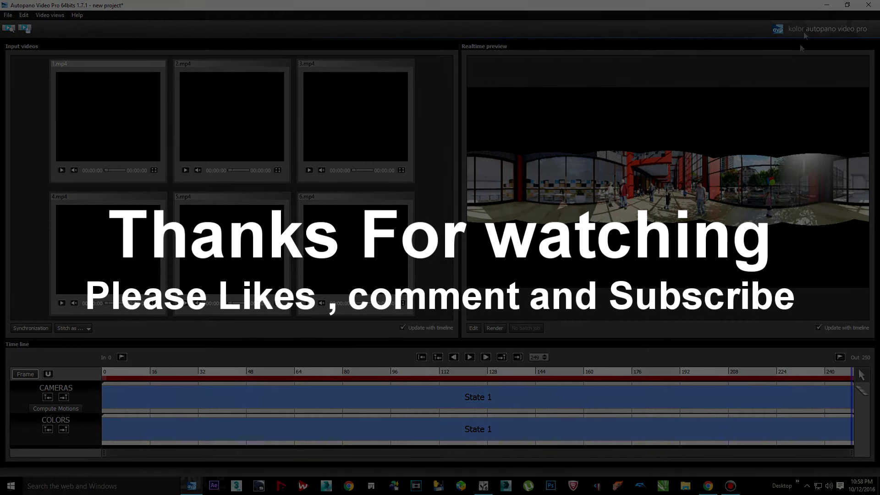
{"action": "left_click", "coordinate": [824, 4]}
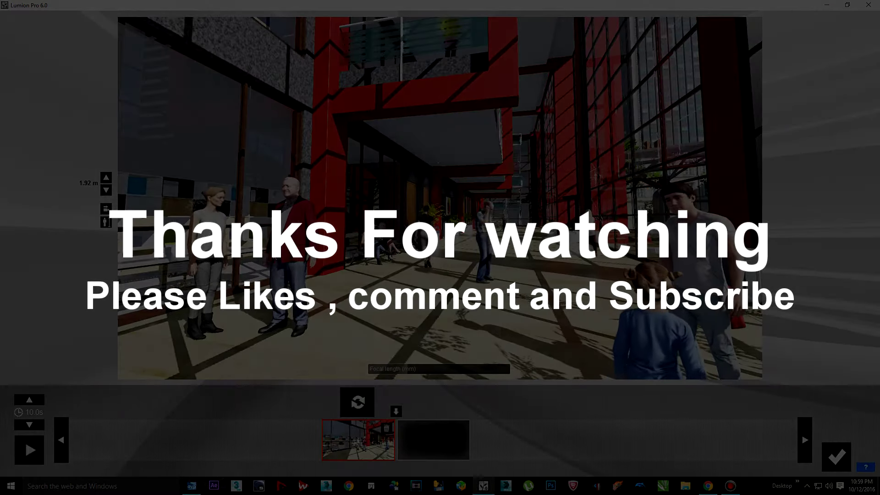